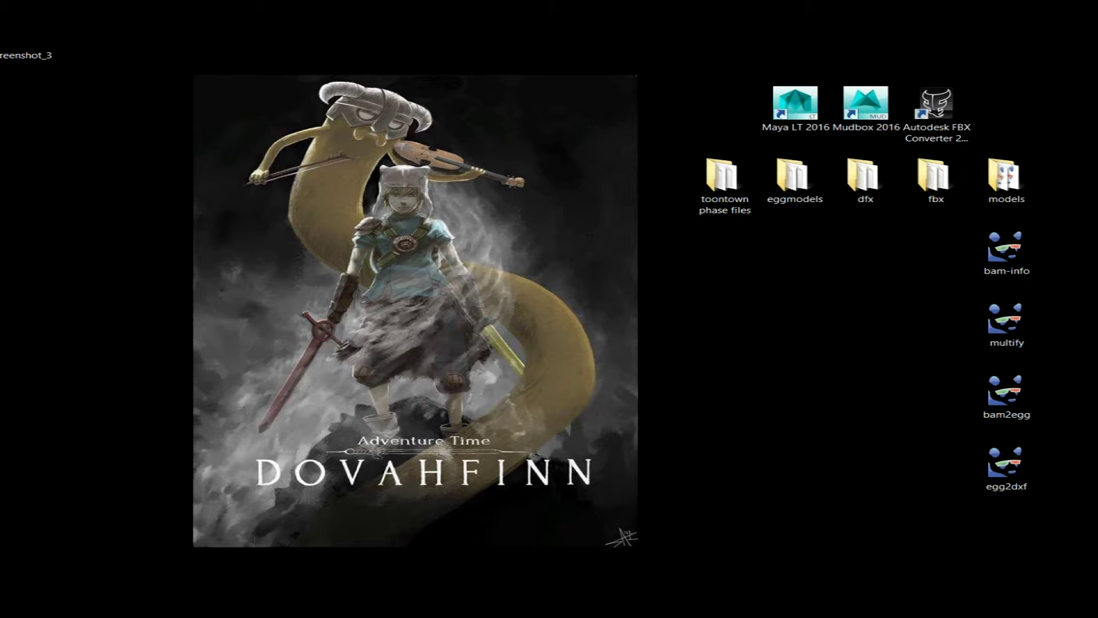
Step: Switch to the browser and look through the YouTube results for "unity how to fix the no mesh error"
key(alt+Tab)
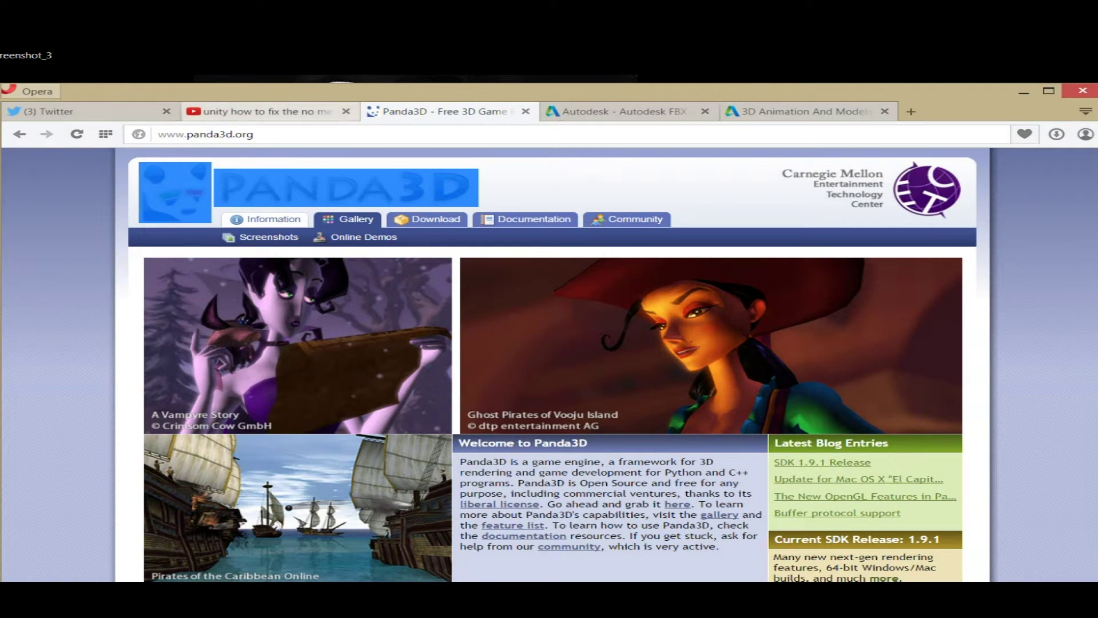
click(225, 113)
scroll(388, 292, down, 2)
scroll(395, 383, down, 5)
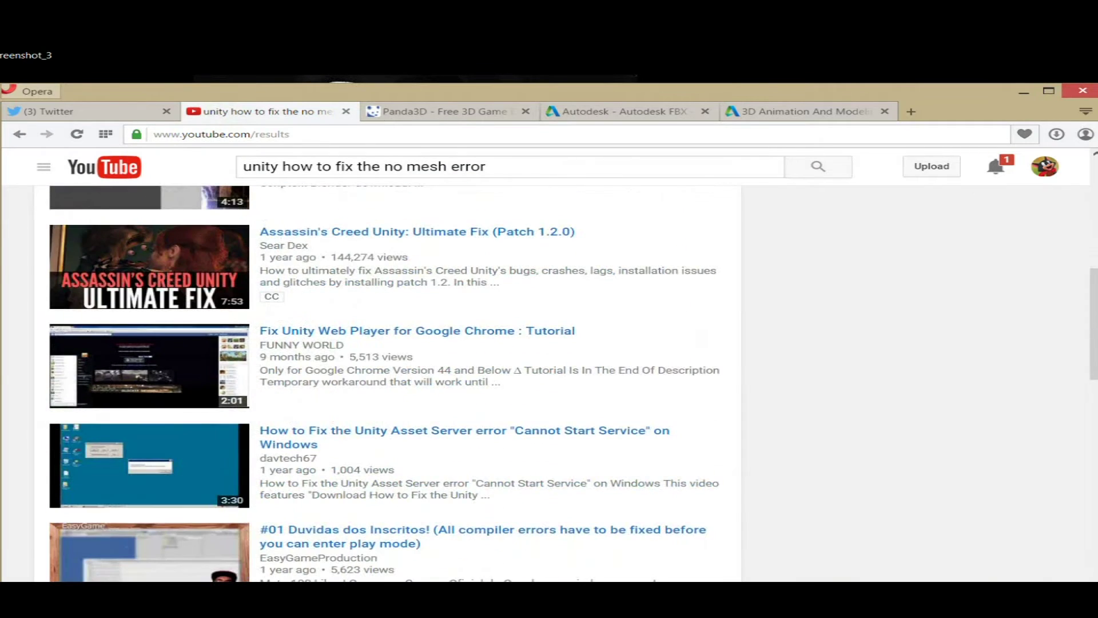
scroll(394, 384, down, 5)
scroll(395, 383, down, 10)
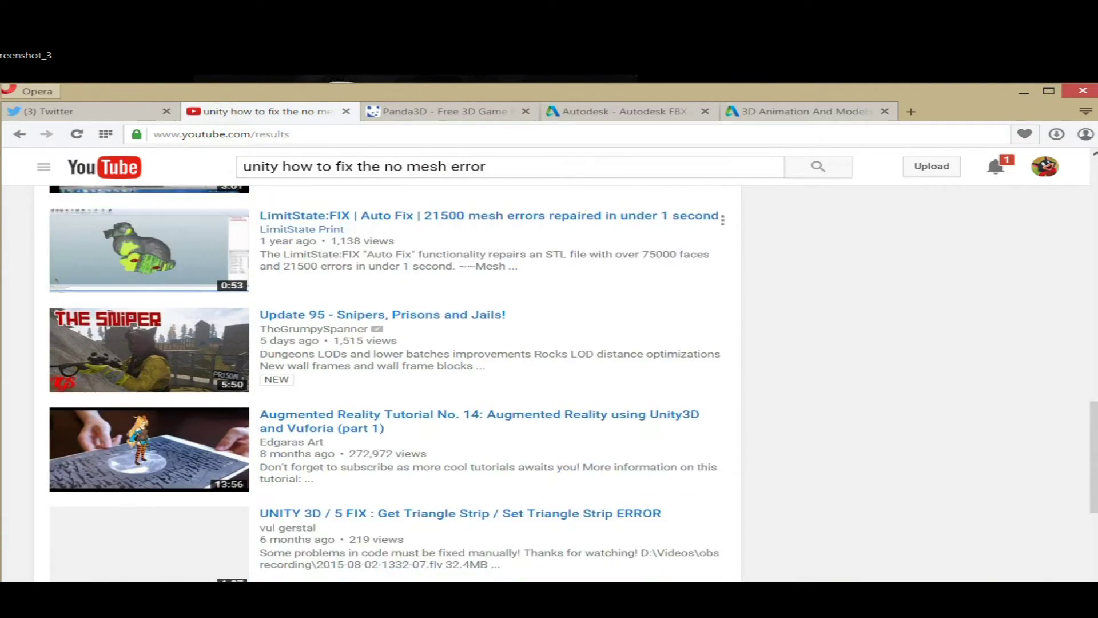
scroll(394, 384, down, 2)
scroll(395, 384, up, 10)
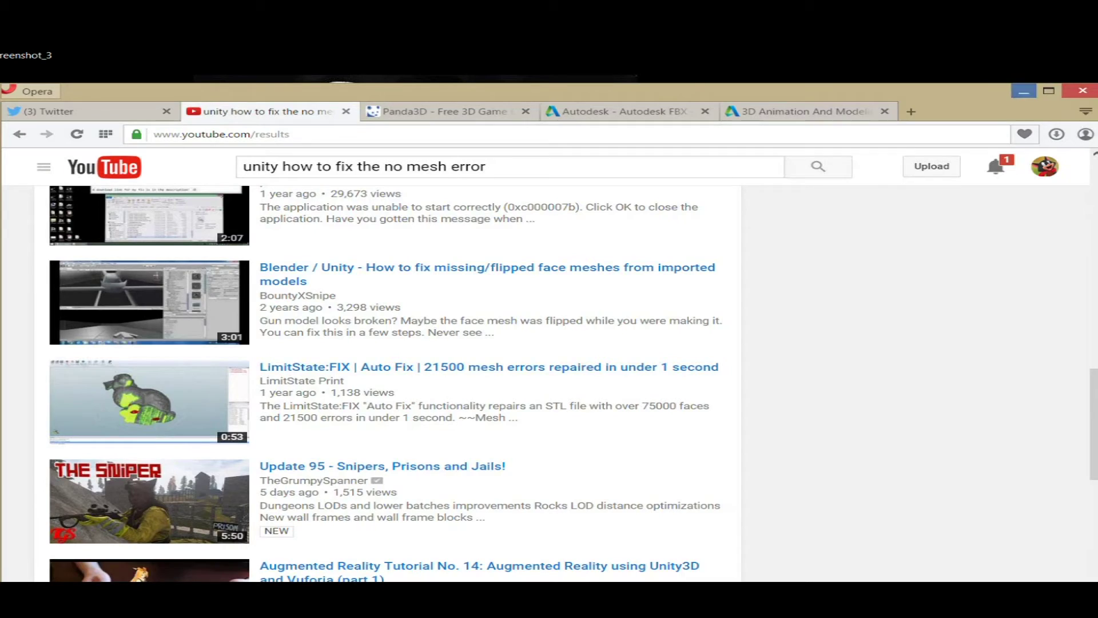
click(1023, 91)
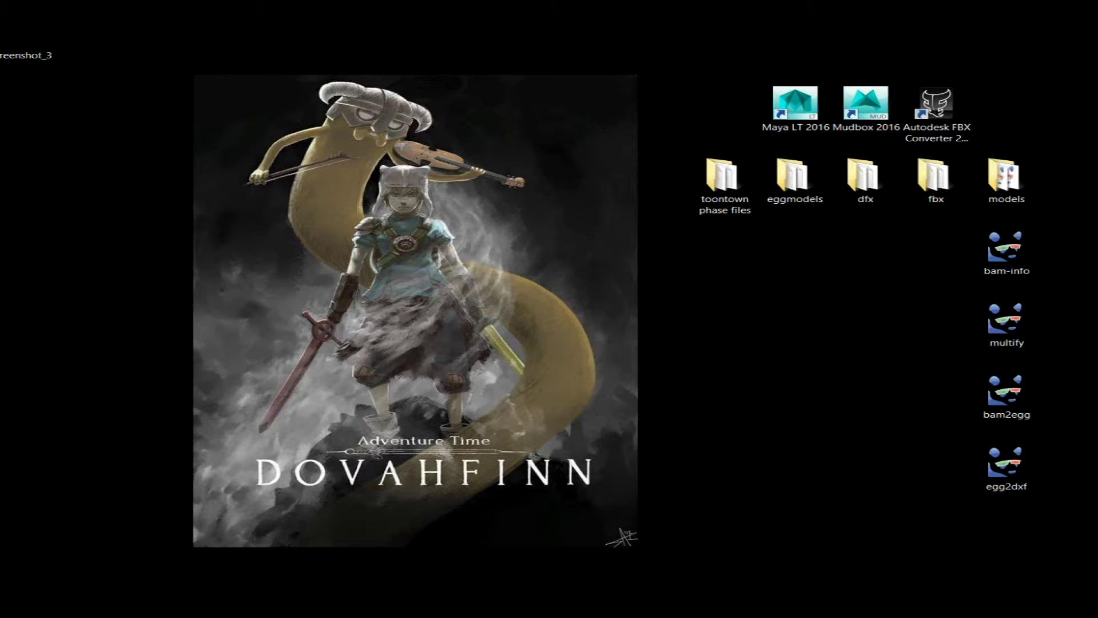
Step: View the Panda3D home page in the browser, and minimize the browser to return to the desktop
click(795, 180)
key(alt+Tab)
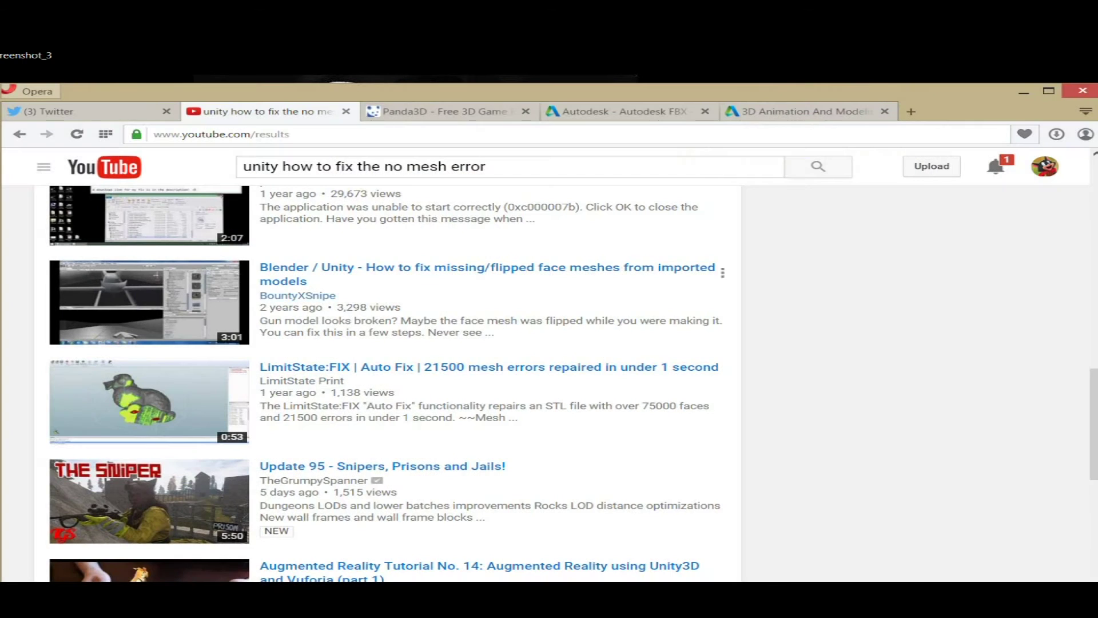
click(410, 103)
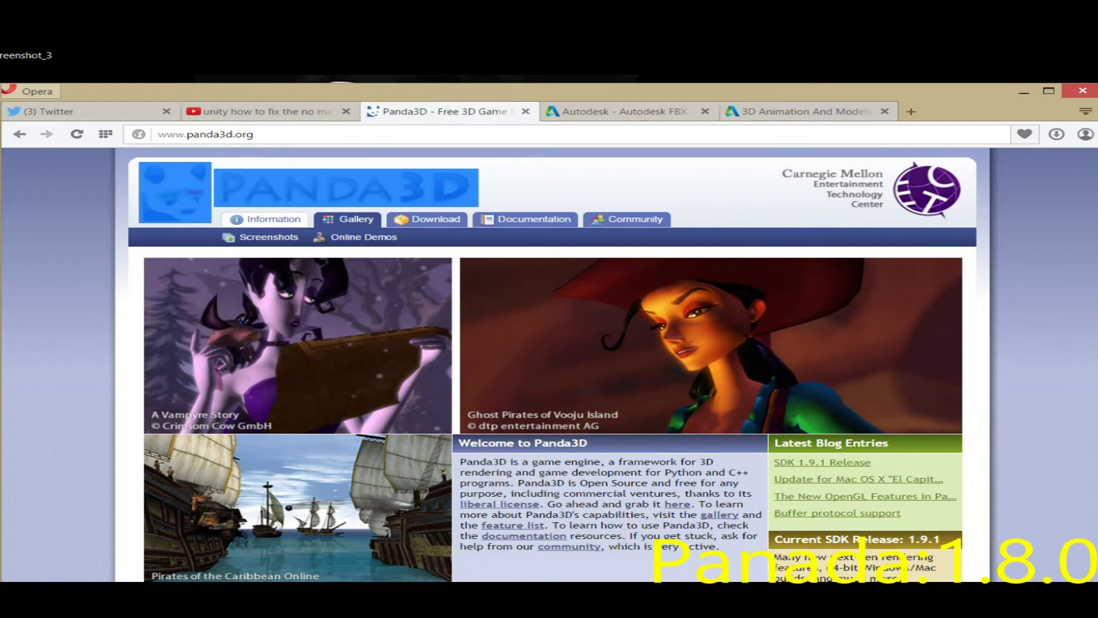
click(589, 192)
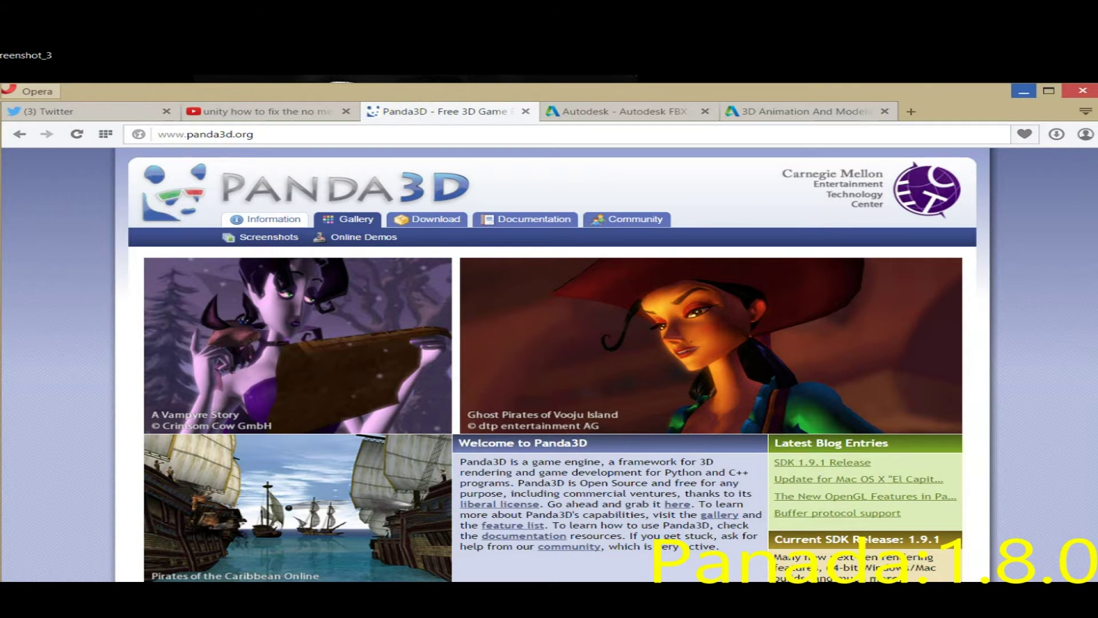
click(1024, 92)
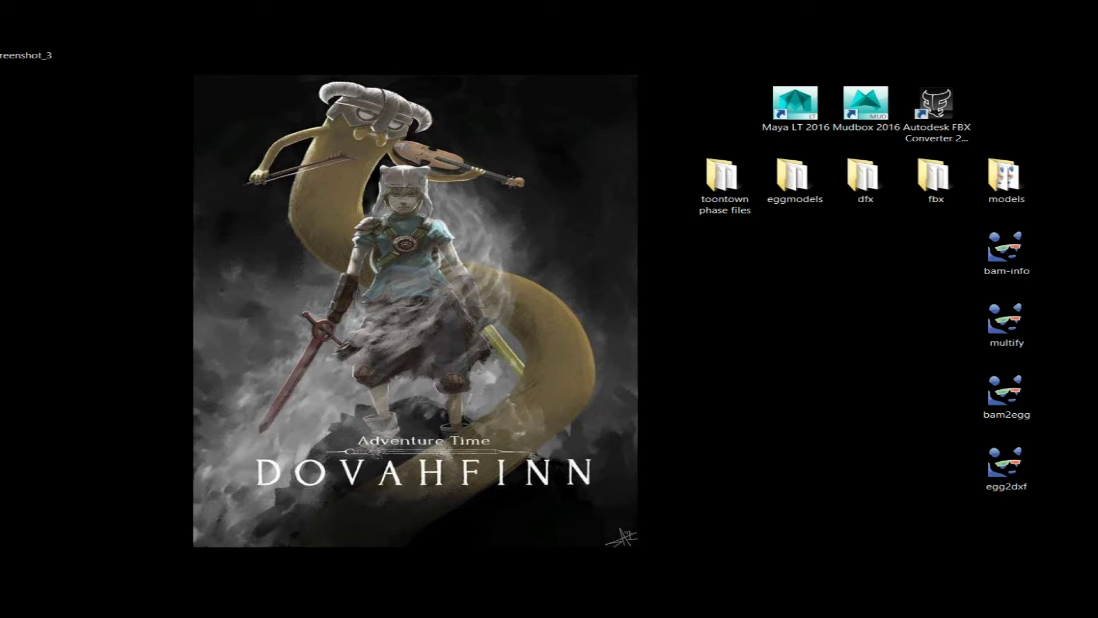
Step: Open the Toontown Rewritten folder inside Program Files (x86) on drive C in File Explorer
key(super+e)
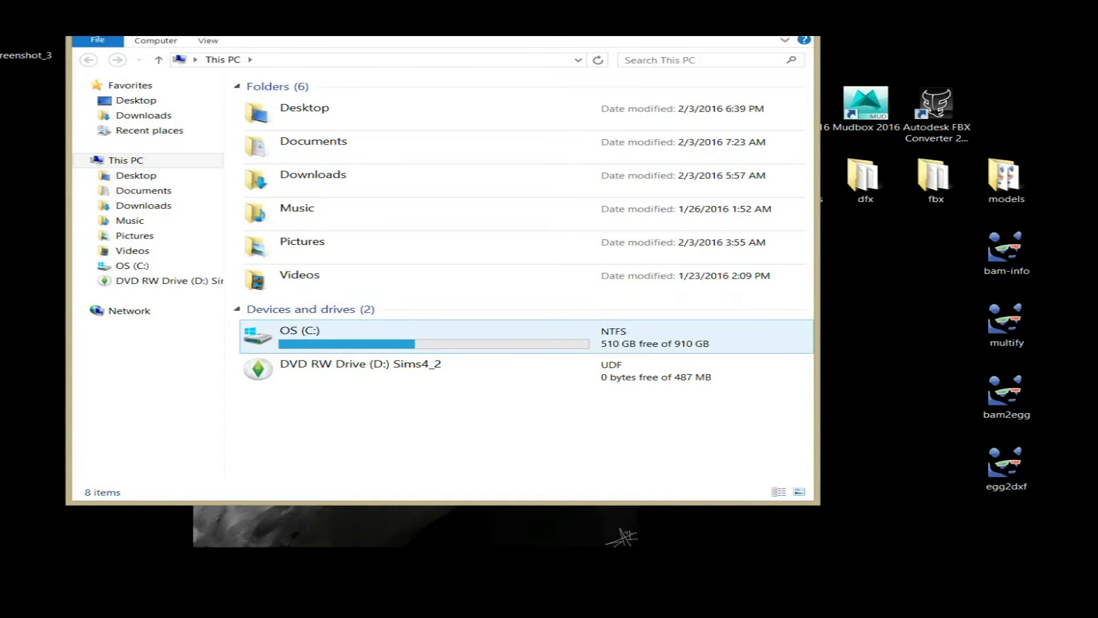
double_click(318, 331)
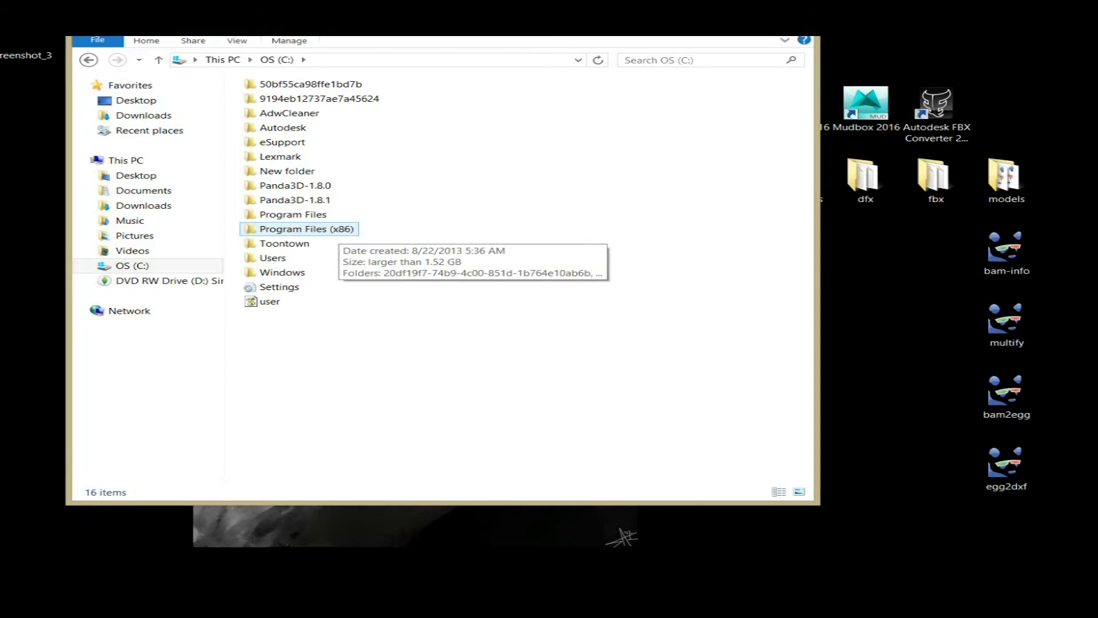
double_click(321, 228)
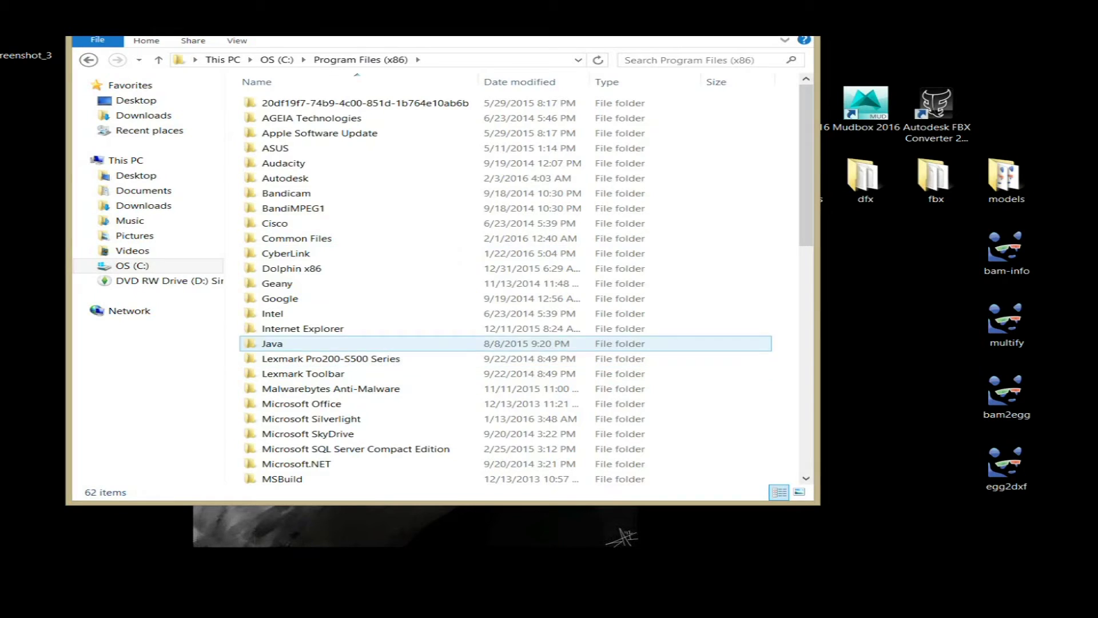
scroll(504, 275, down, 7)
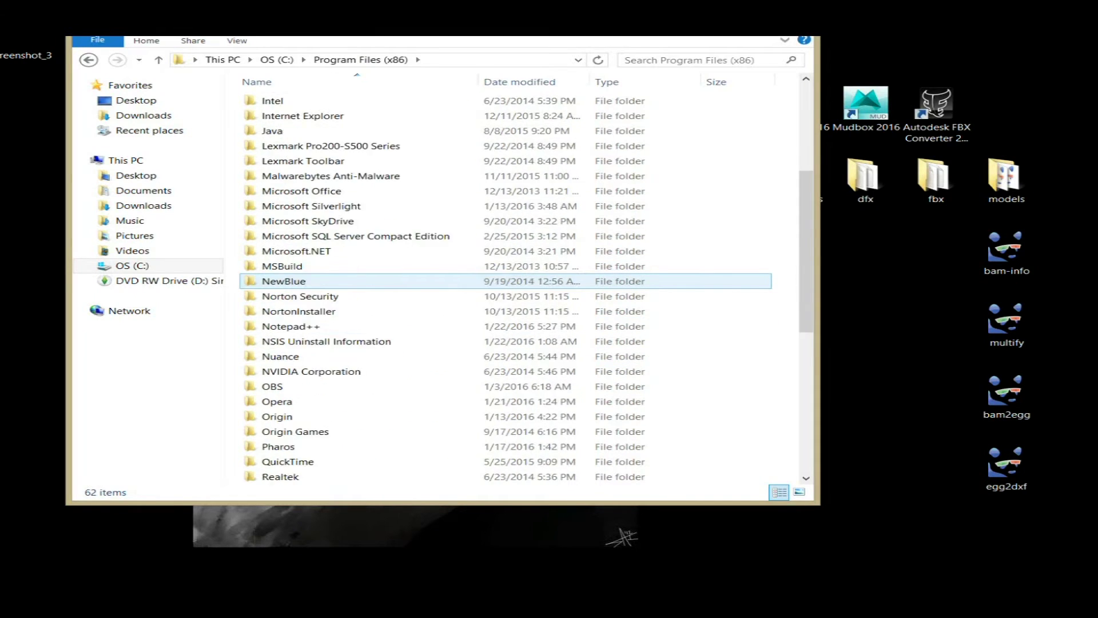
scroll(503, 281, down, 5)
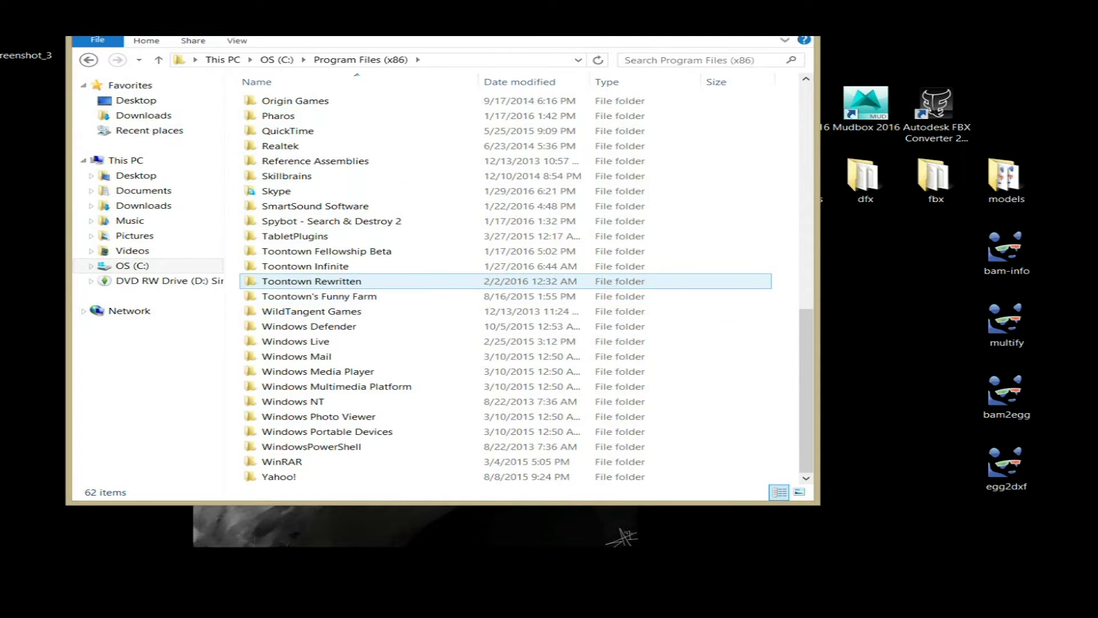
click(241, 266)
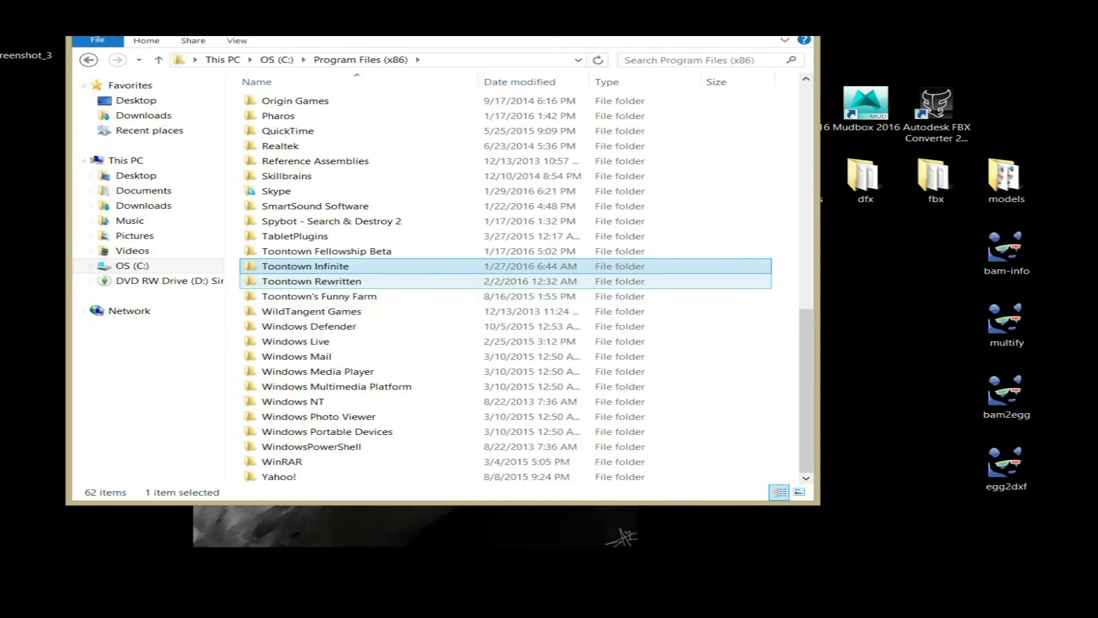
double_click(286, 284)
Step: Copy all the phase files from phase_3.5.mf to phase_13.mf in the Toontown Rewritten folder
click(231, 253)
drag(231, 252, 575, 434)
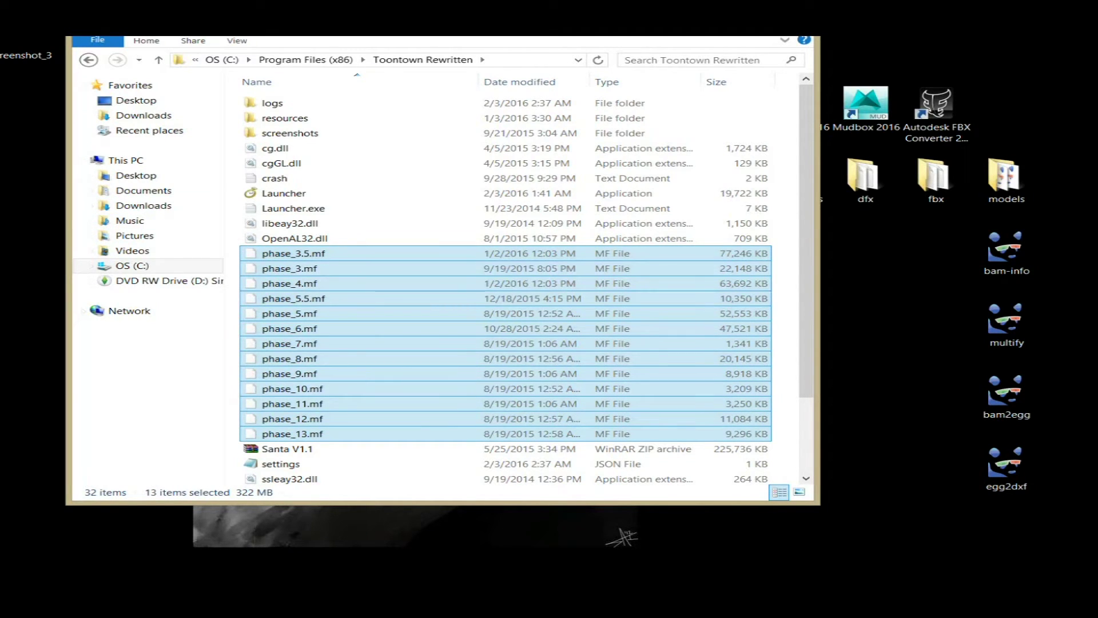
right_click(455, 365)
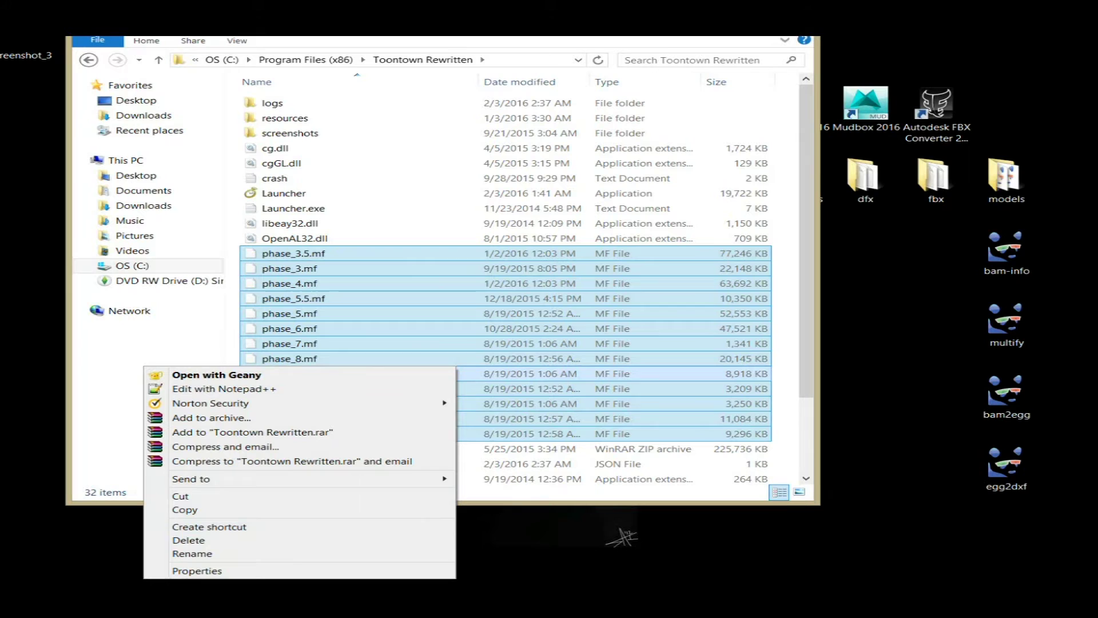
click(211, 510)
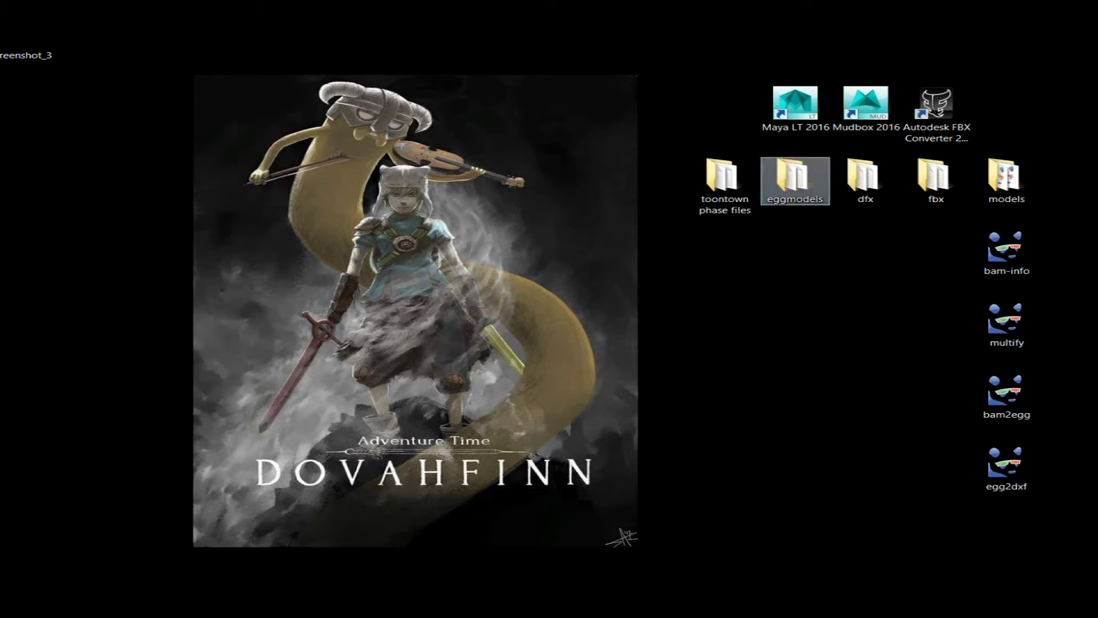
Step: Open the "toontown phase files" folder from the desktop and reposition its window so the desktop tools stay reachable
click(724, 183)
double_click(725, 182)
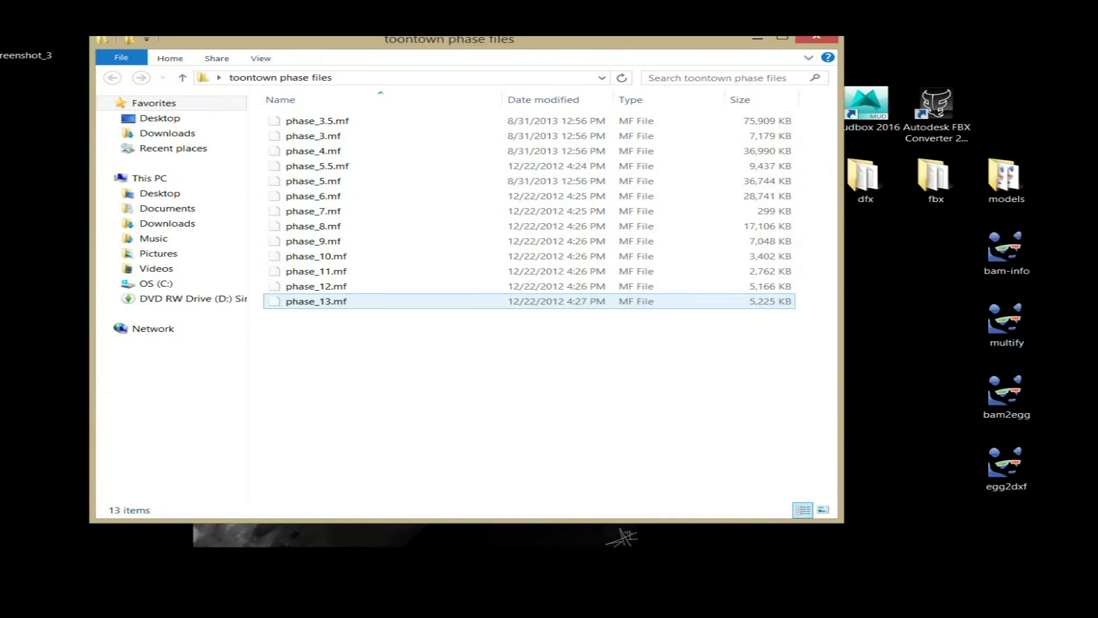
drag(529, 43, 485, 64)
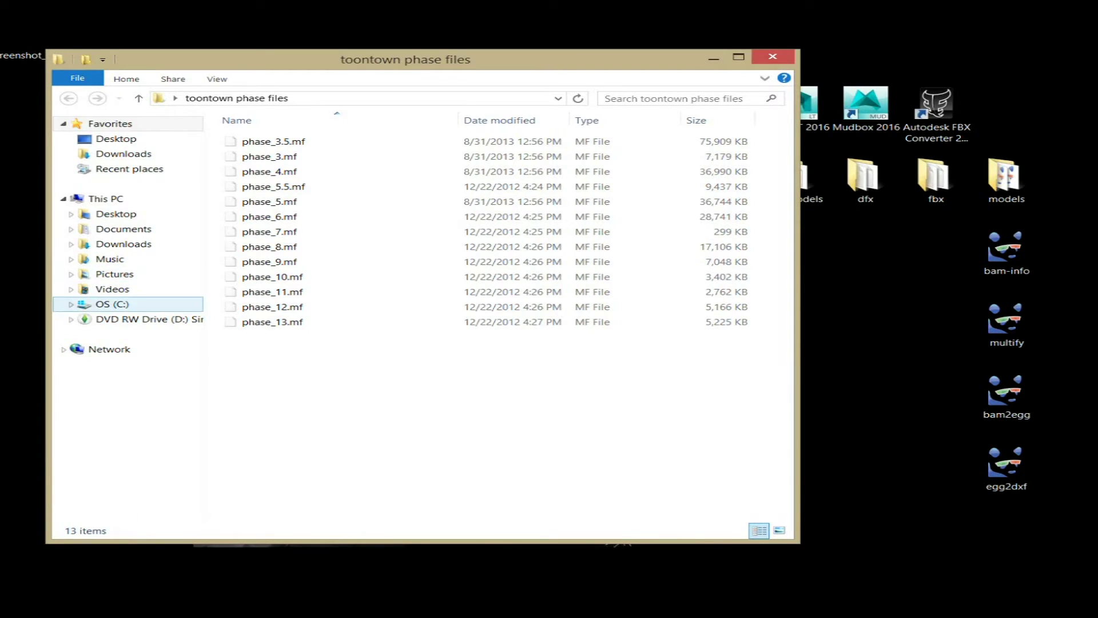
Step: Examine the bin folder of Panda3D-1.8.0 on drive C, and minimize its window
click(67, 526)
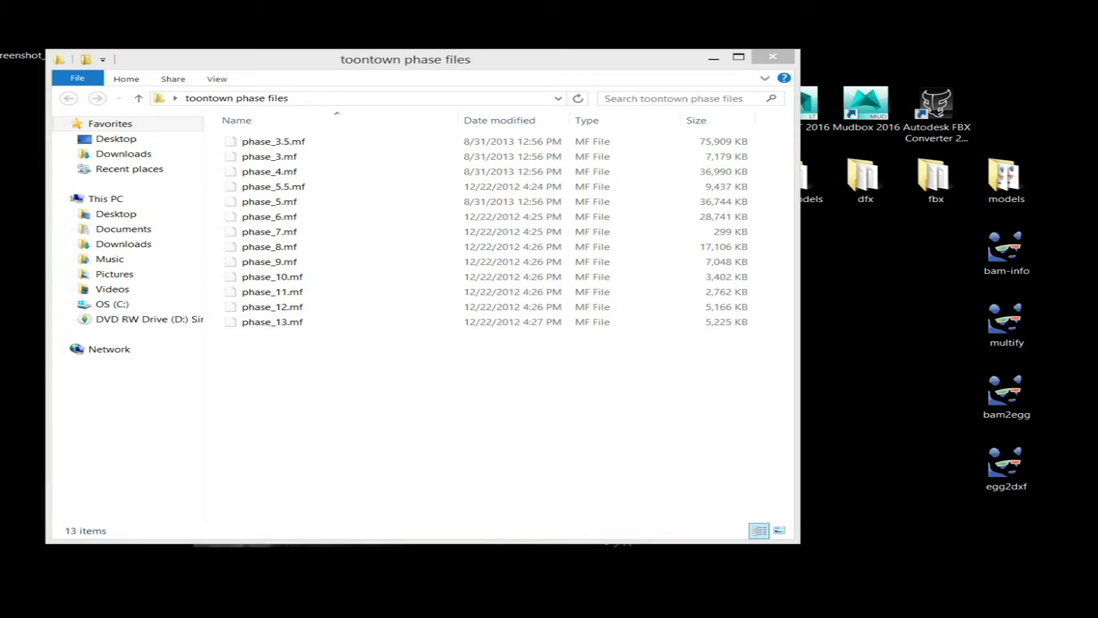
click(187, 356)
double_click(153, 266)
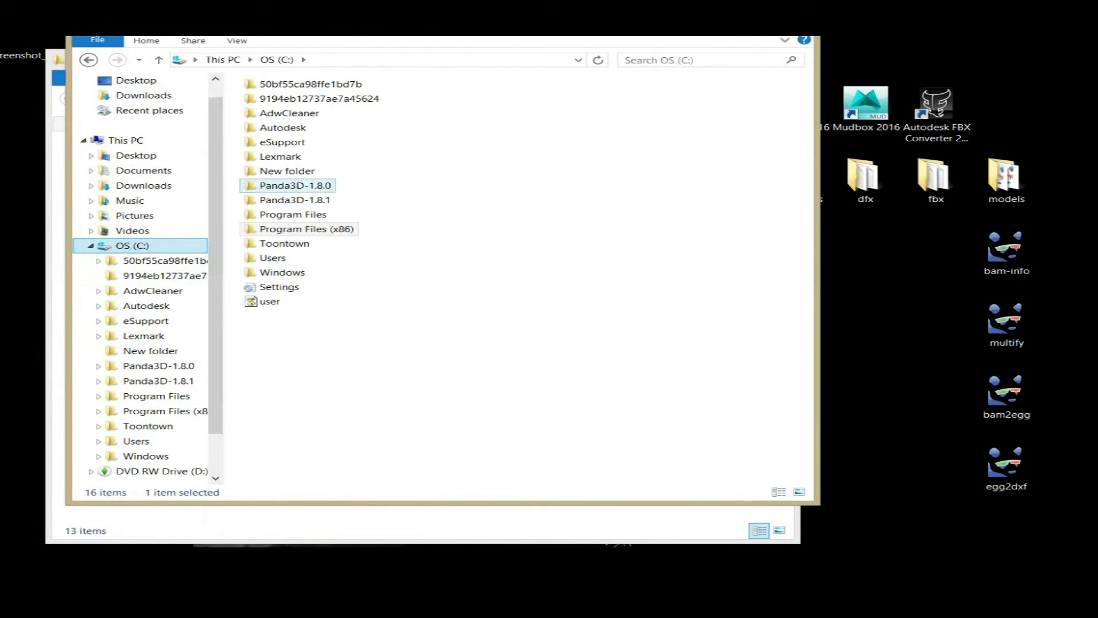
double_click(247, 185)
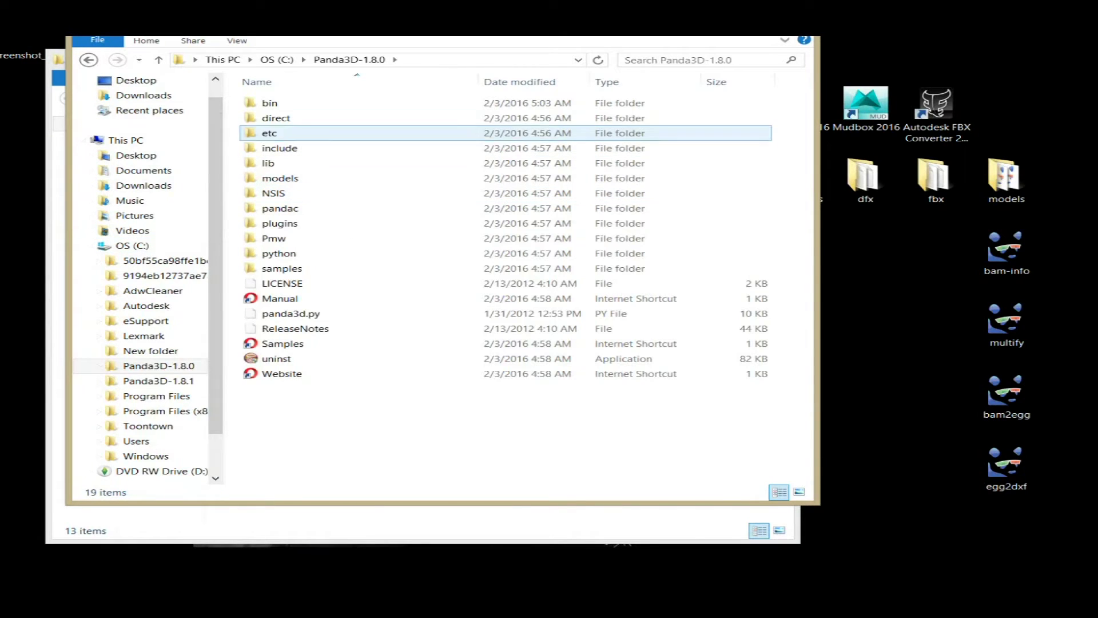
double_click(385, 105)
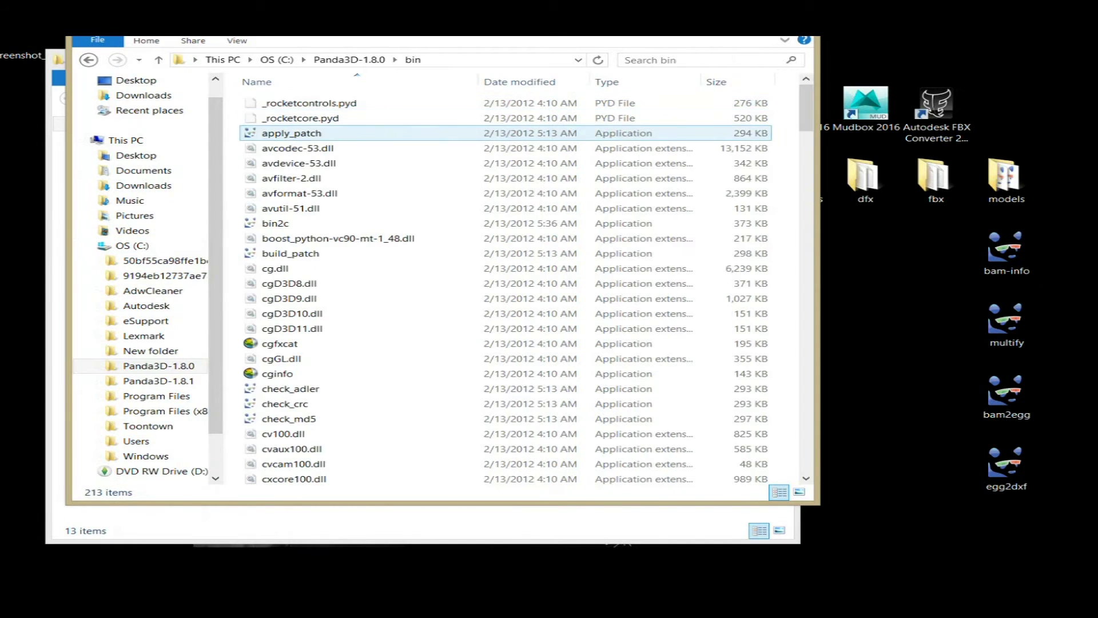
click(658, 60)
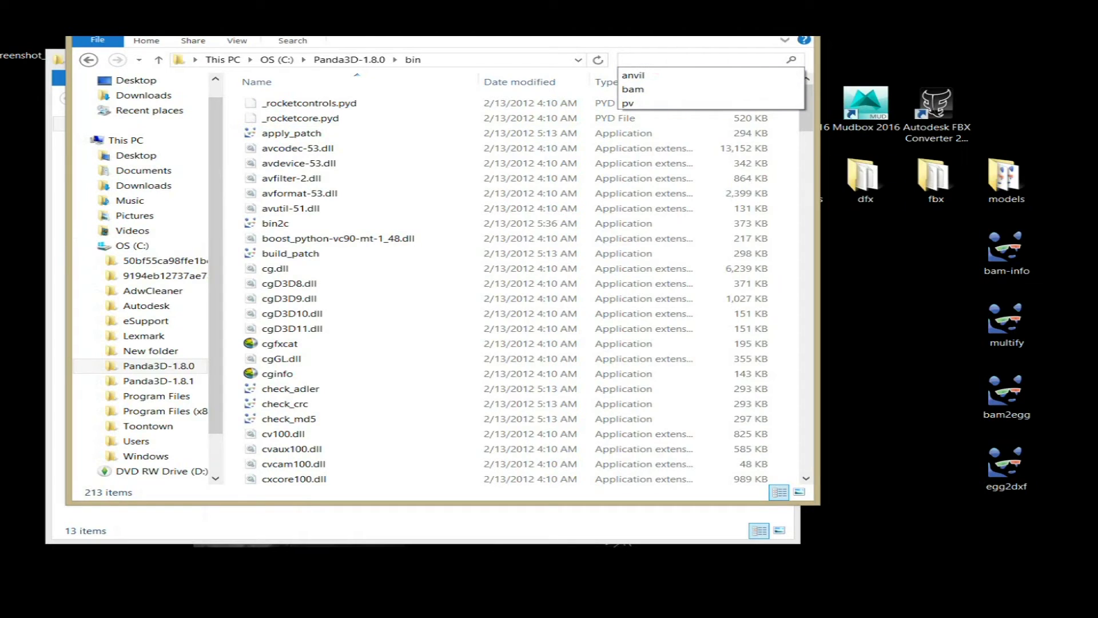
drag(1048, 250, 1002, 259)
click(944, 299)
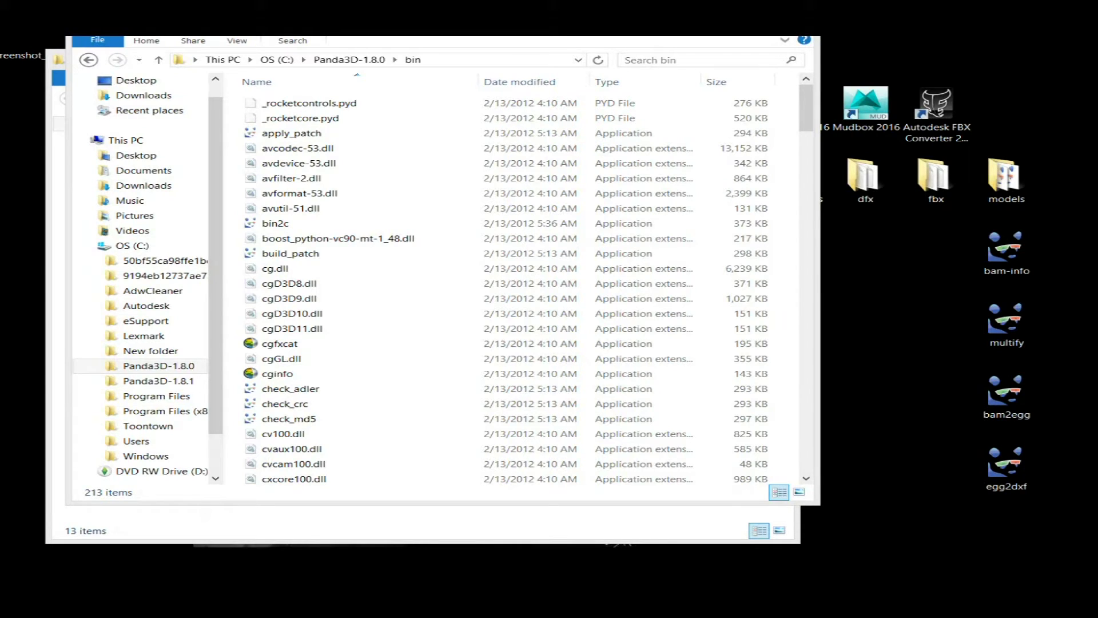
click(1007, 252)
drag(675, 22, 715, 102)
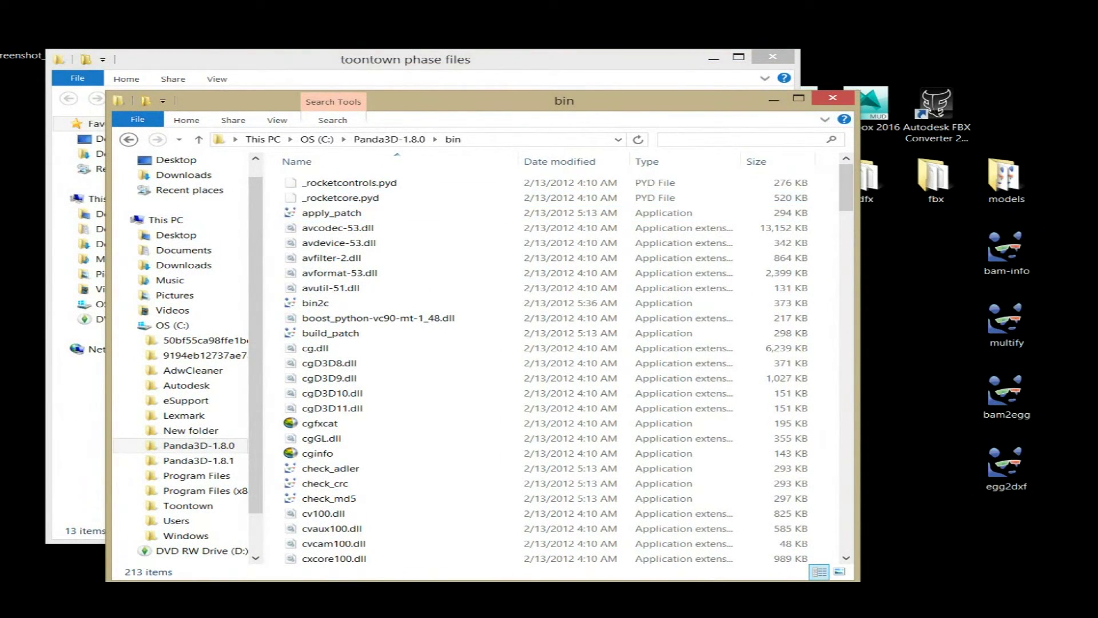
click(774, 99)
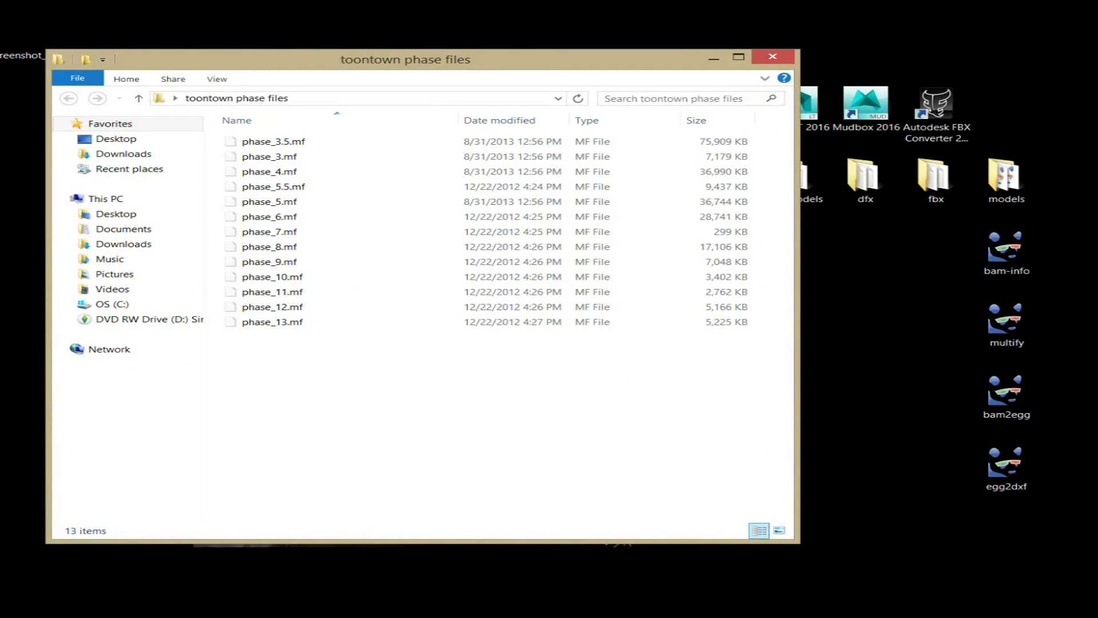
Step: Move the bam-info and multify programs from the desktop into the "toontown phase files" folder
click(269, 156)
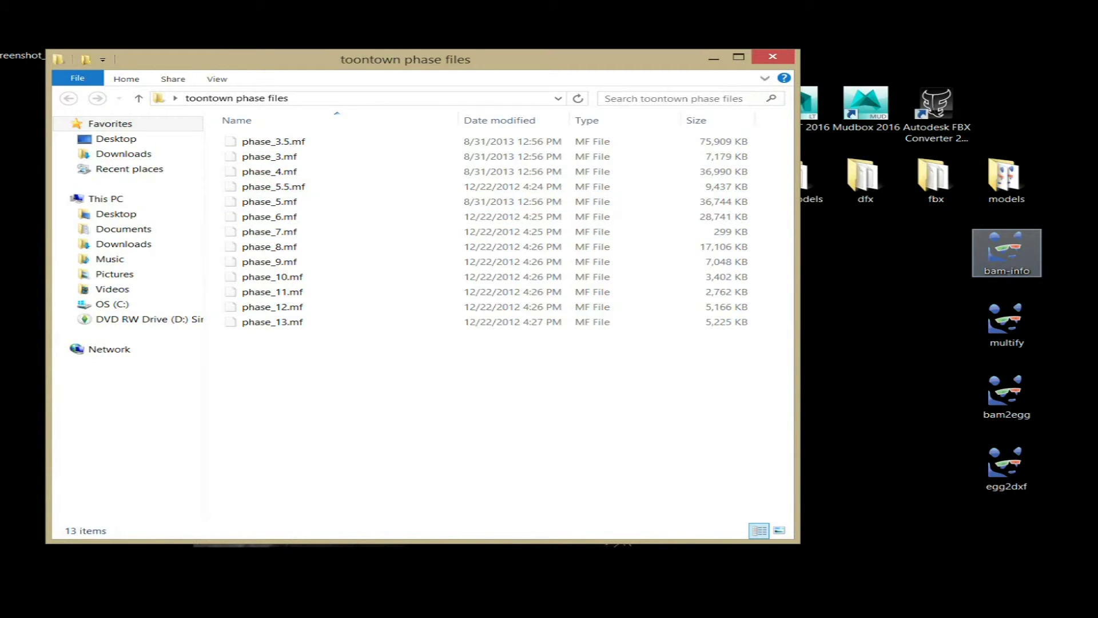
click(1000, 249)
drag(1004, 250, 360, 368)
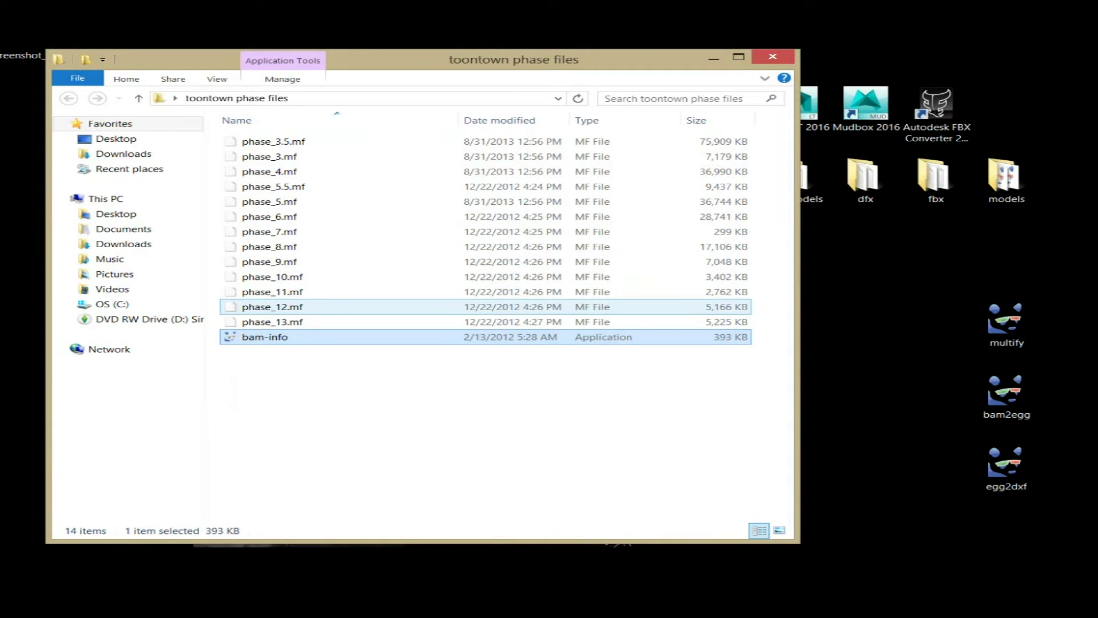
drag(1005, 320, 366, 458)
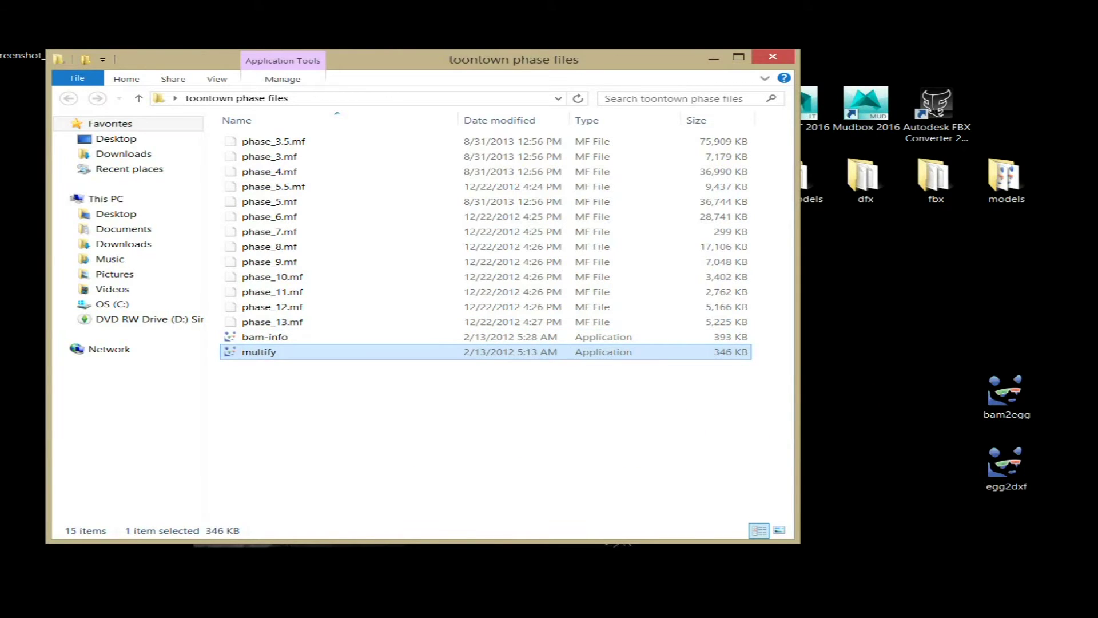
click(355, 457)
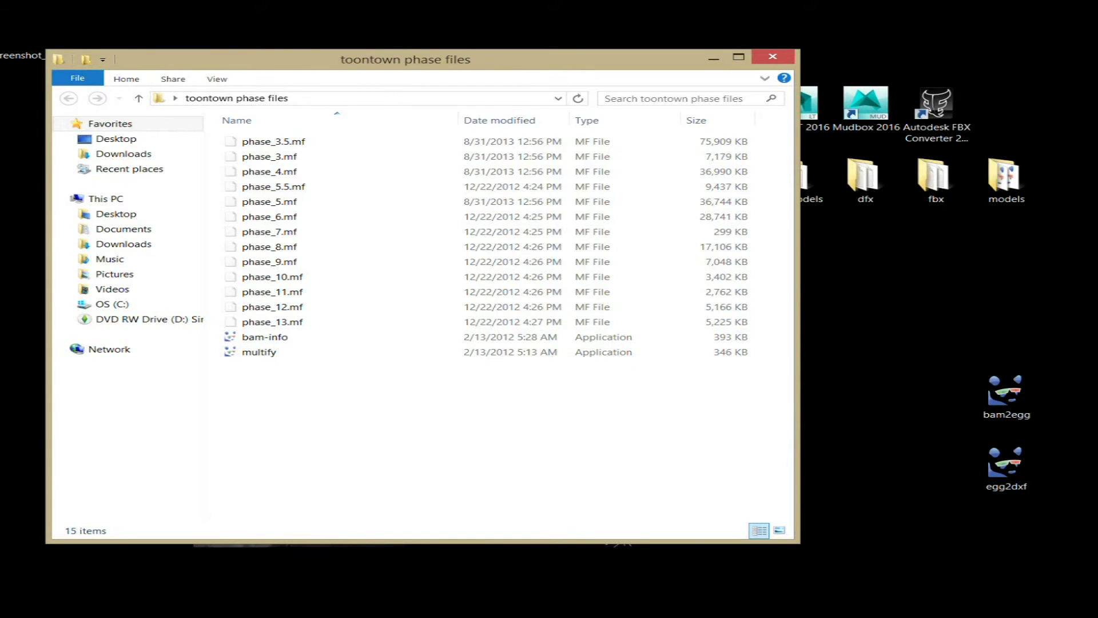
Step: Open a command window in the "toontown phase files" folder and place it over the lower part of the file list
right_click(612, 442)
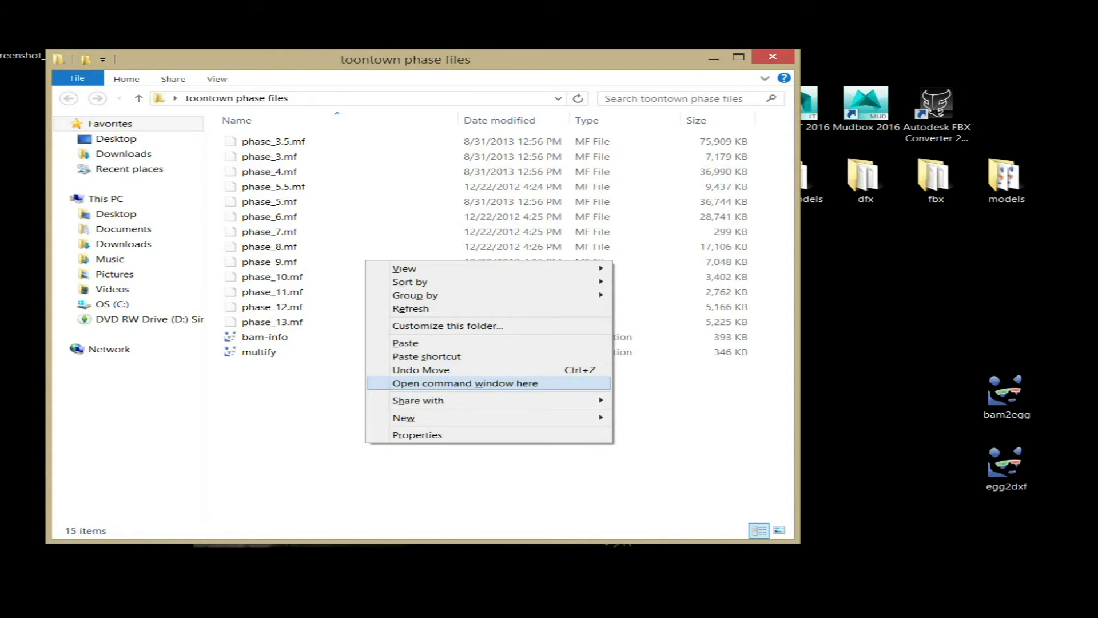
click(465, 383)
drag(229, 146, 542, 218)
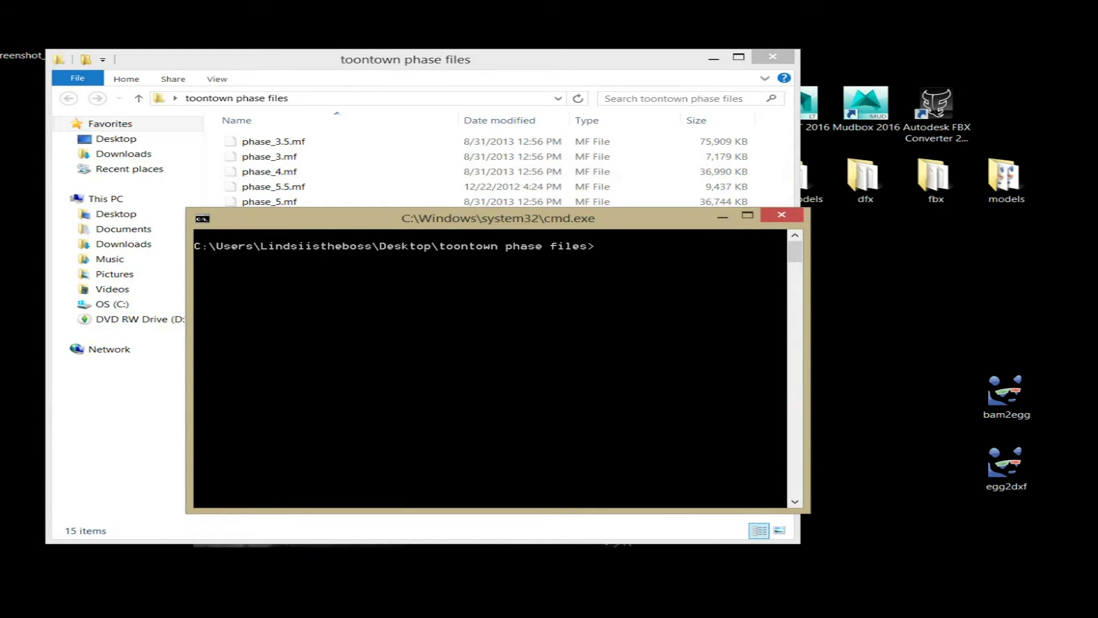
Step: Extract the phase 13 archive by running "multify.exe -x -f phase_13.mf"
text(multify.exe -x -f)
text(phw)
key(BackSpace)
text(ase_3)
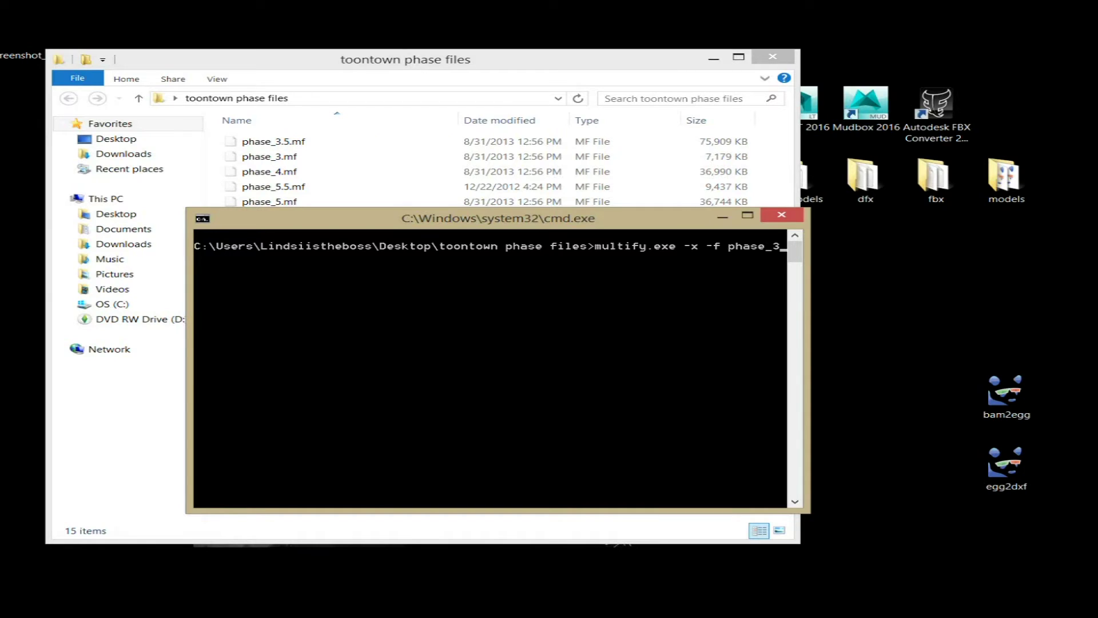
key(BackSpace)
text(13.mf)
key(Return)
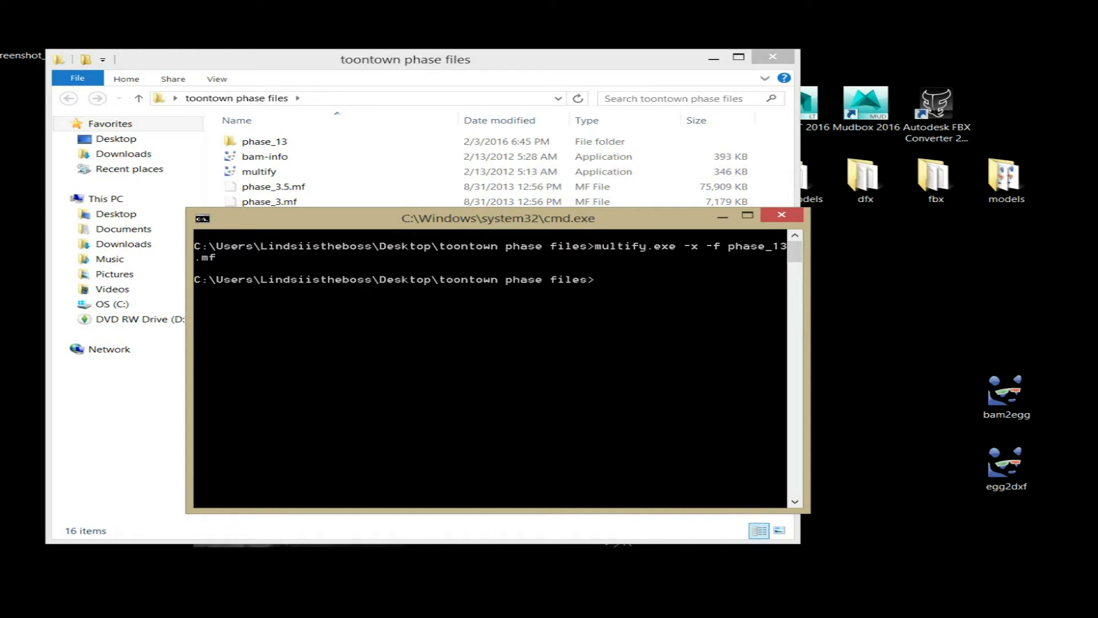
Step: Extract the phase 4 archive by running "multify.exe -x -f phase_4.mf", and close the command window
text(multify.exe -x -f phase)
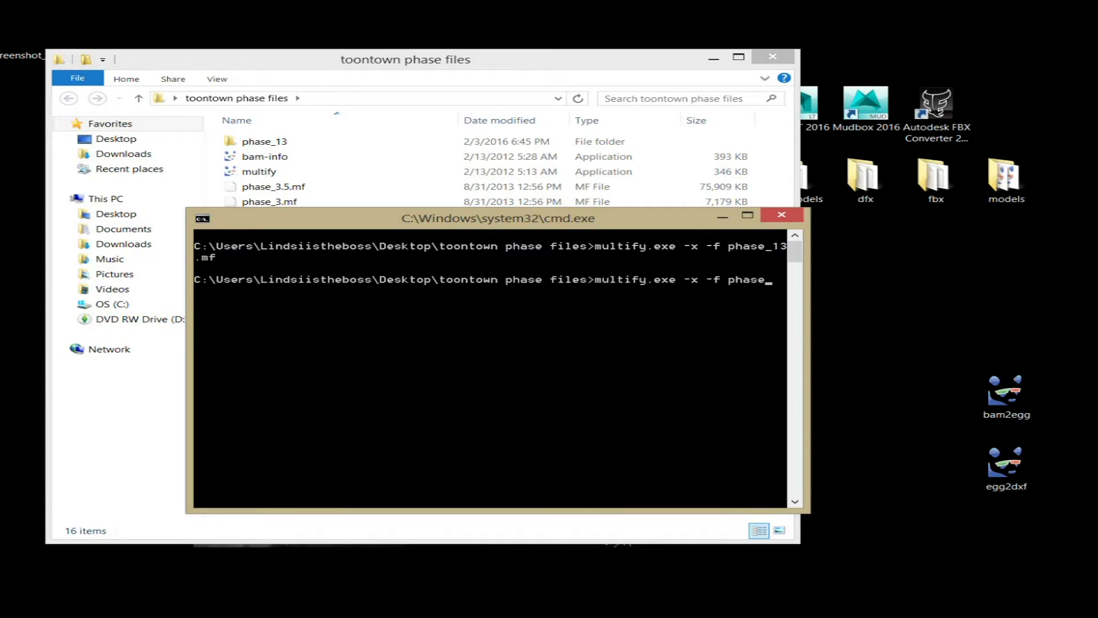
text(_4.mf)
key(Return)
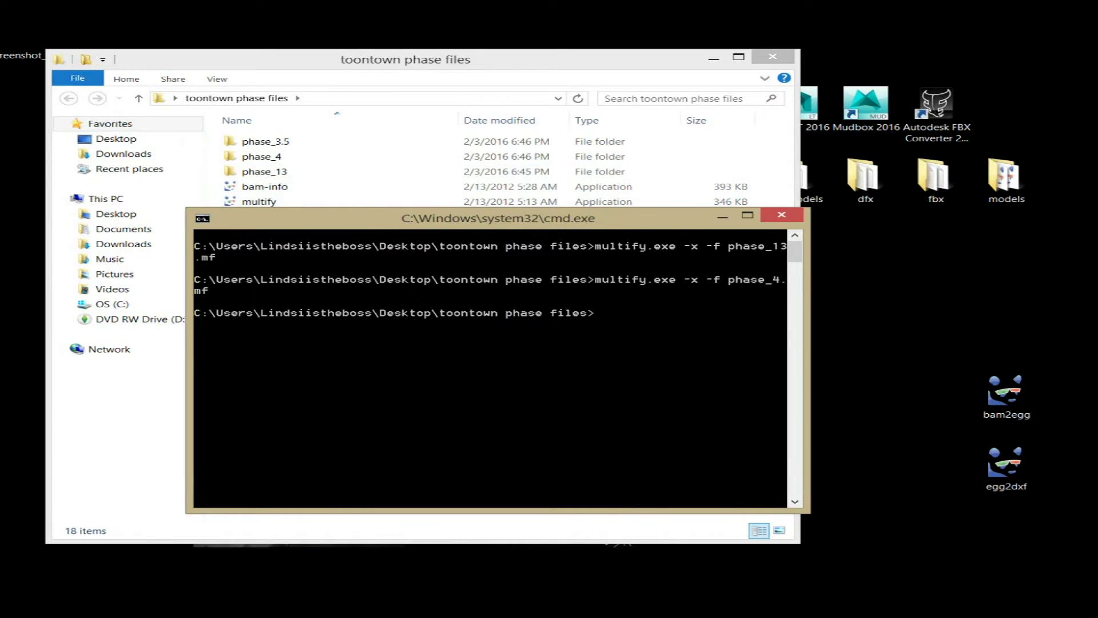
click(781, 215)
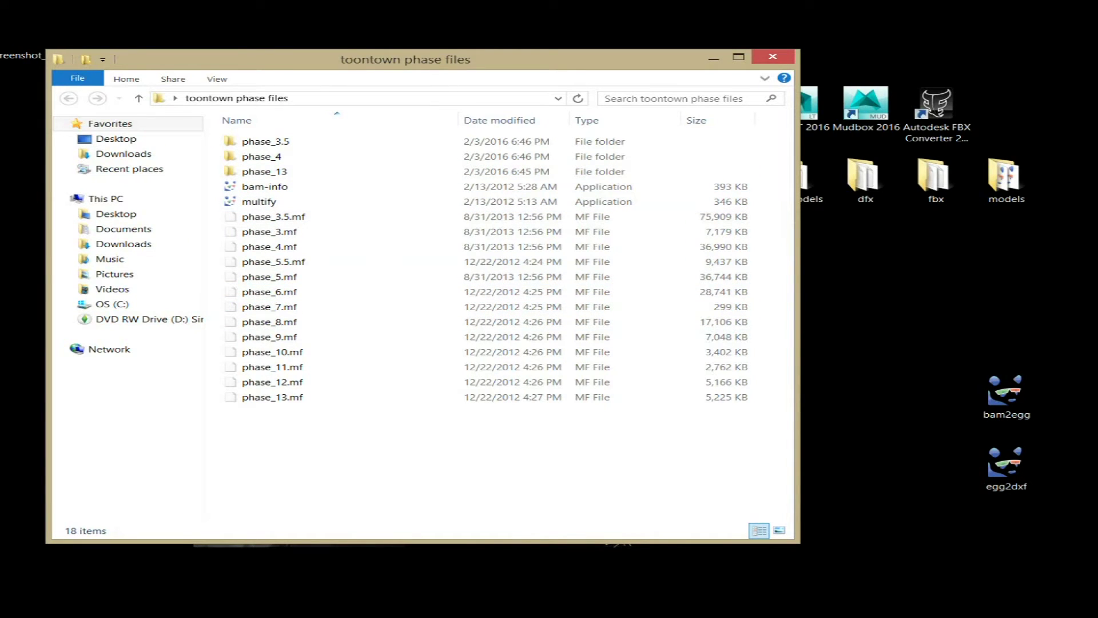
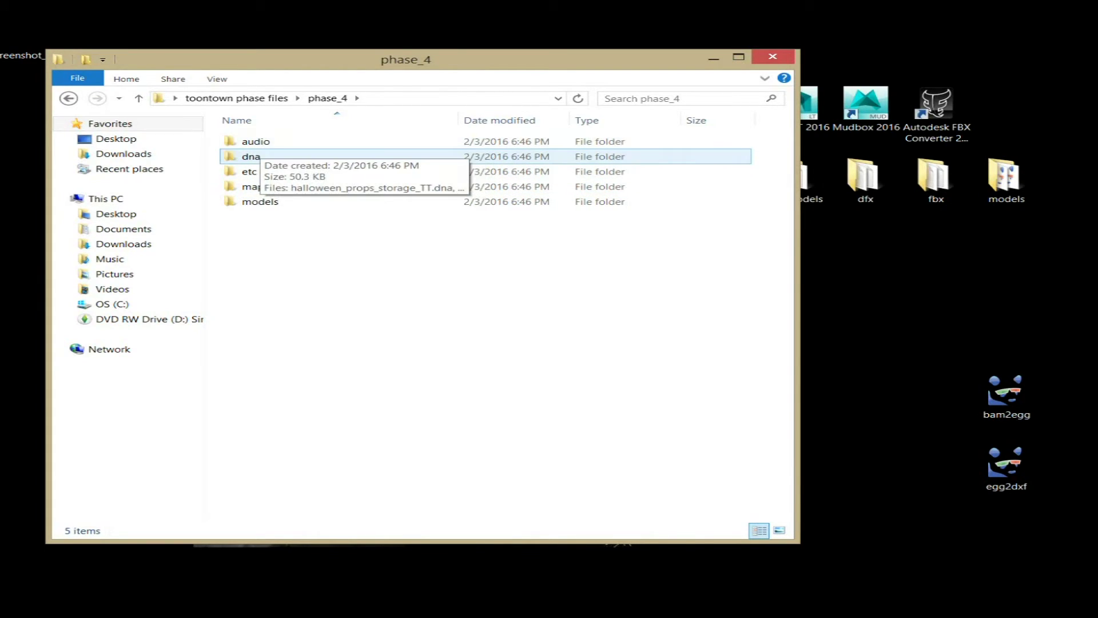
Step: Look through the contents of the audio and dna folders inside phase_4
double_click(275, 143)
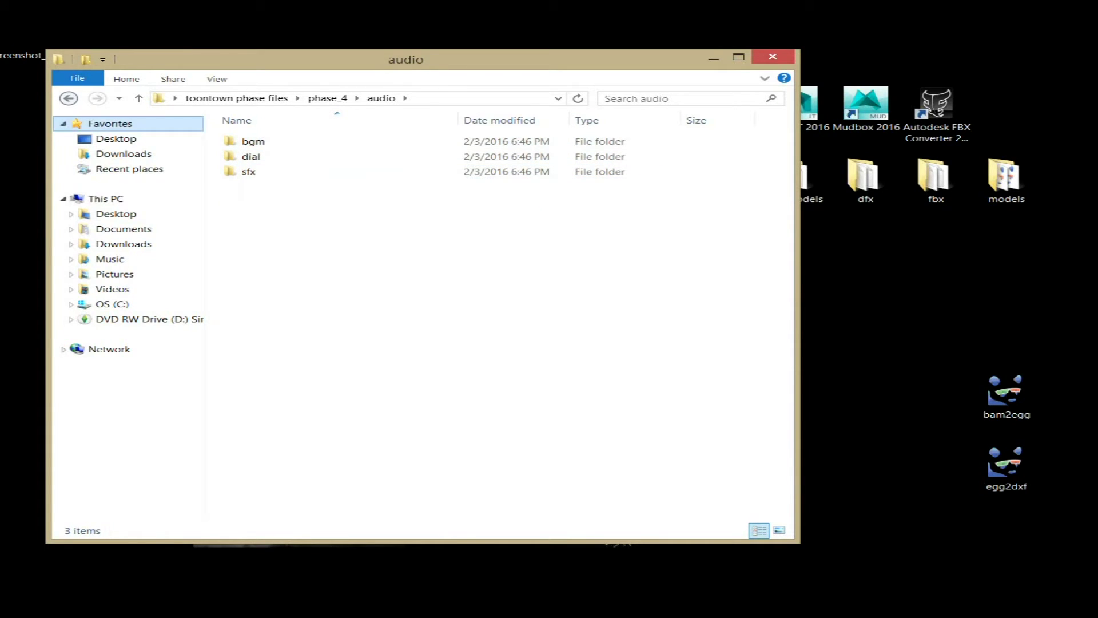
click(68, 98)
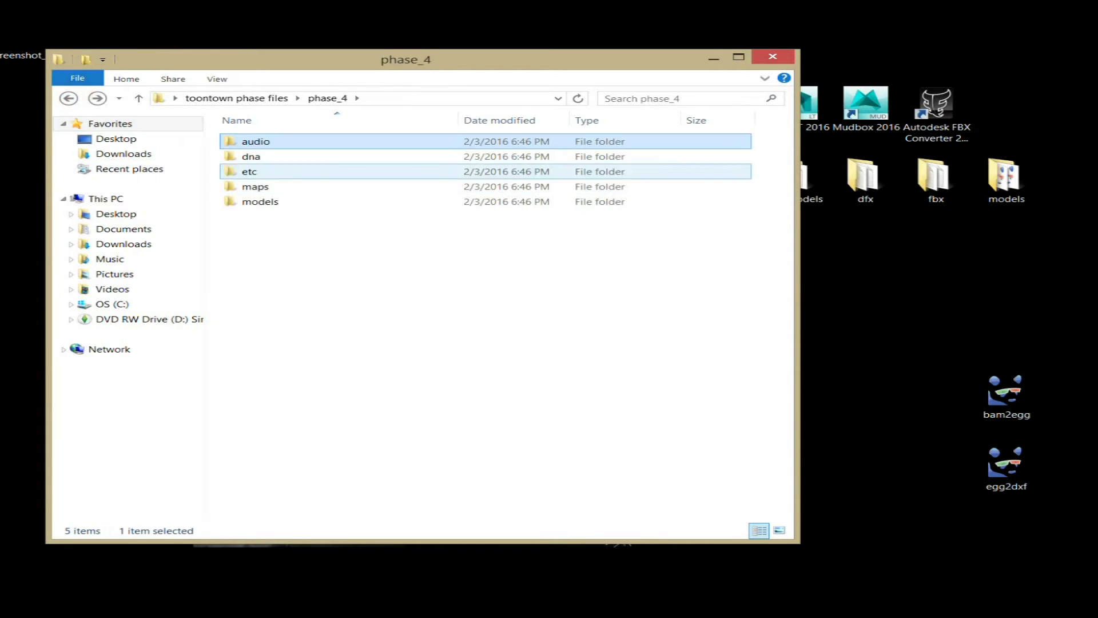
double_click(315, 156)
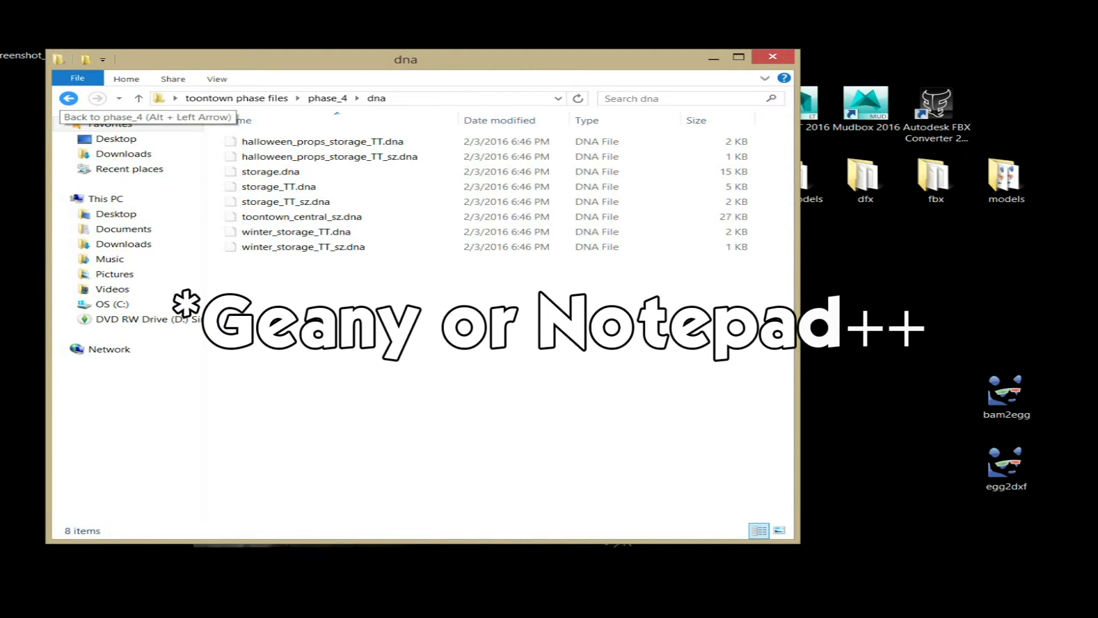
click(68, 98)
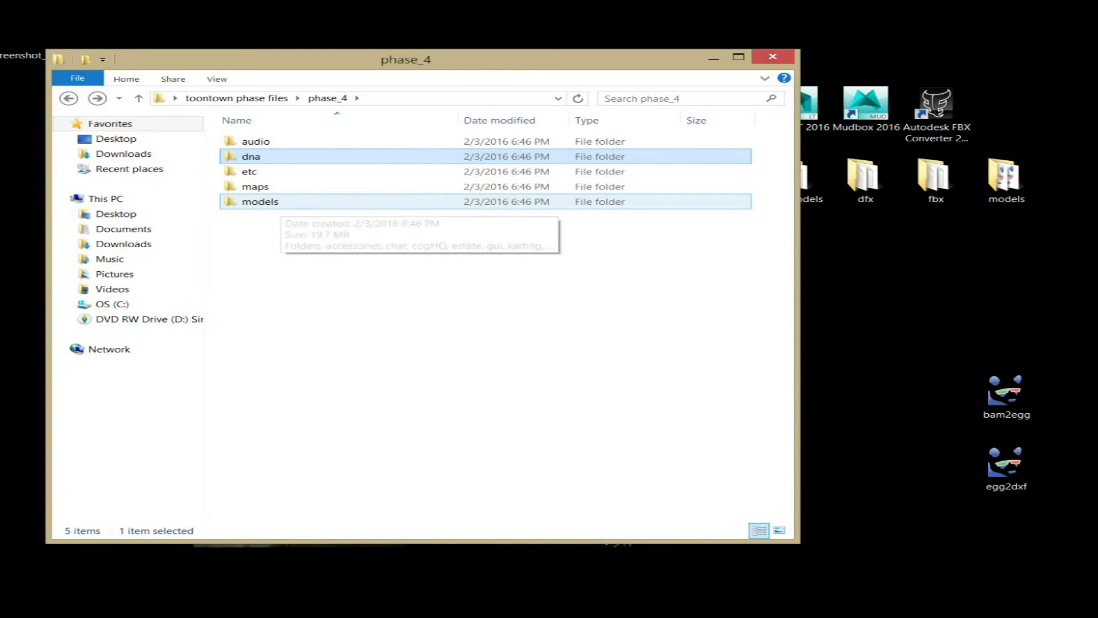
Step: Go to the modules folder under models, preview the trolley_station_TT model in the Panda Viewer, and close the viewer
double_click(277, 204)
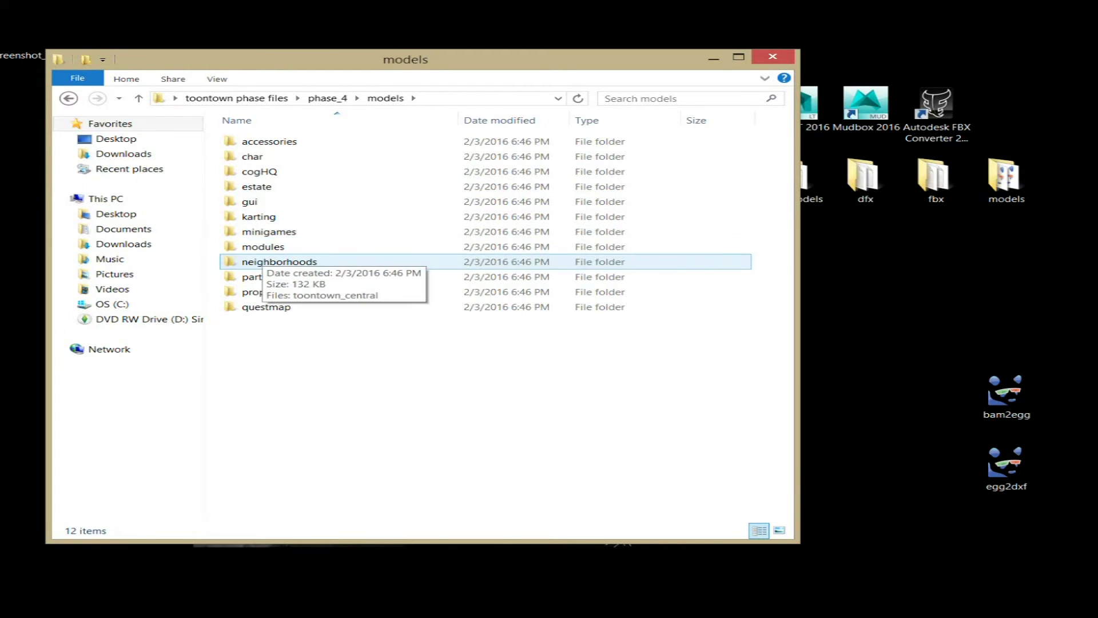
double_click(276, 248)
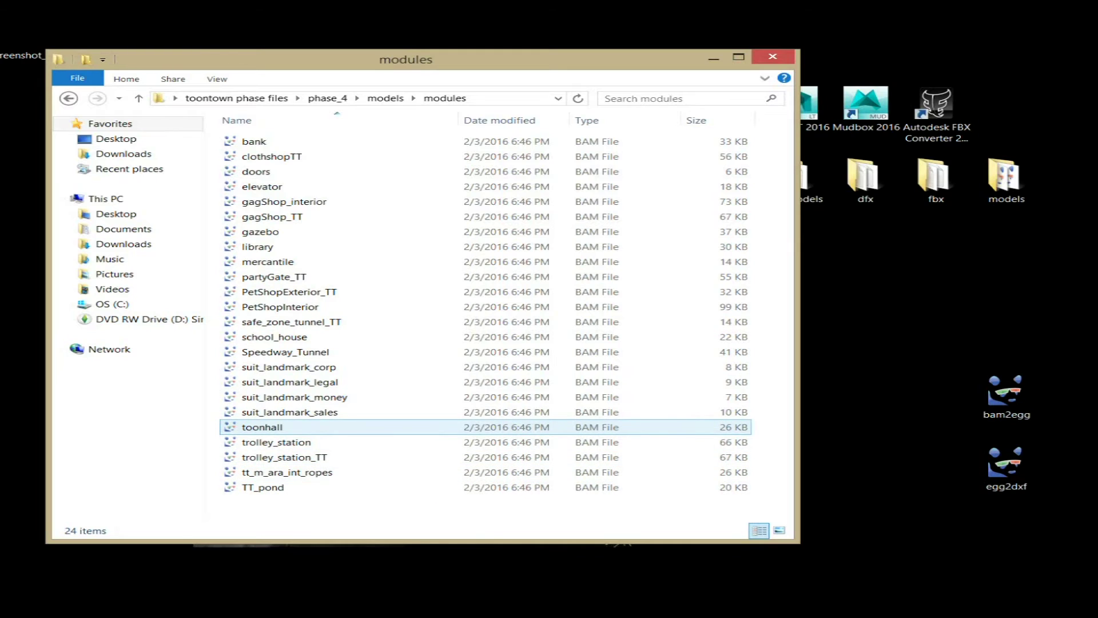
double_click(298, 458)
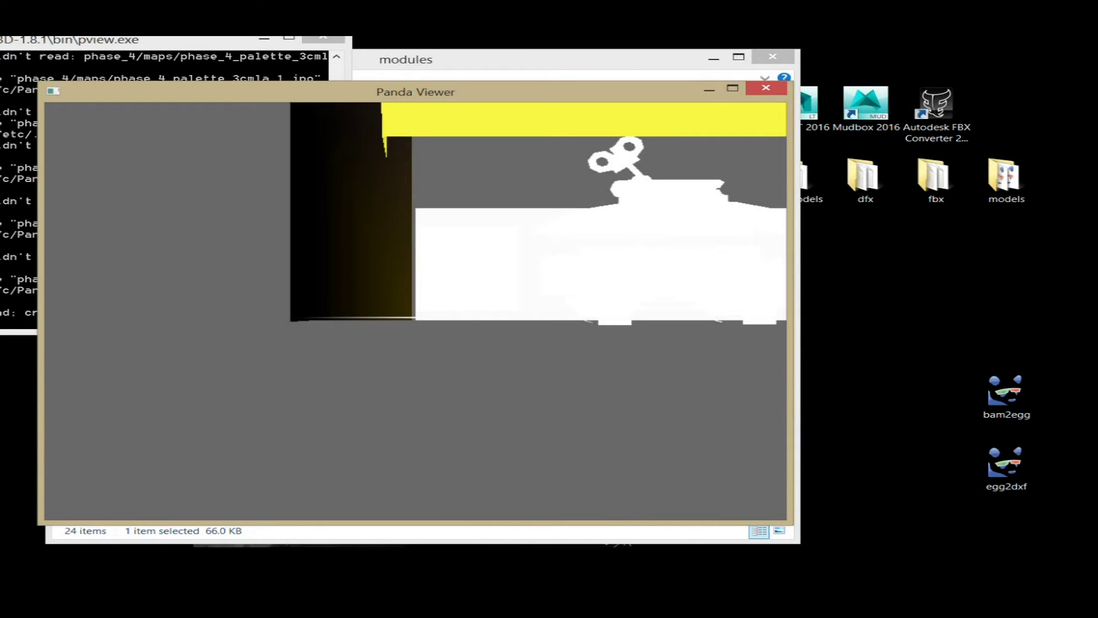
middle_drag(544, 307, 561, 469)
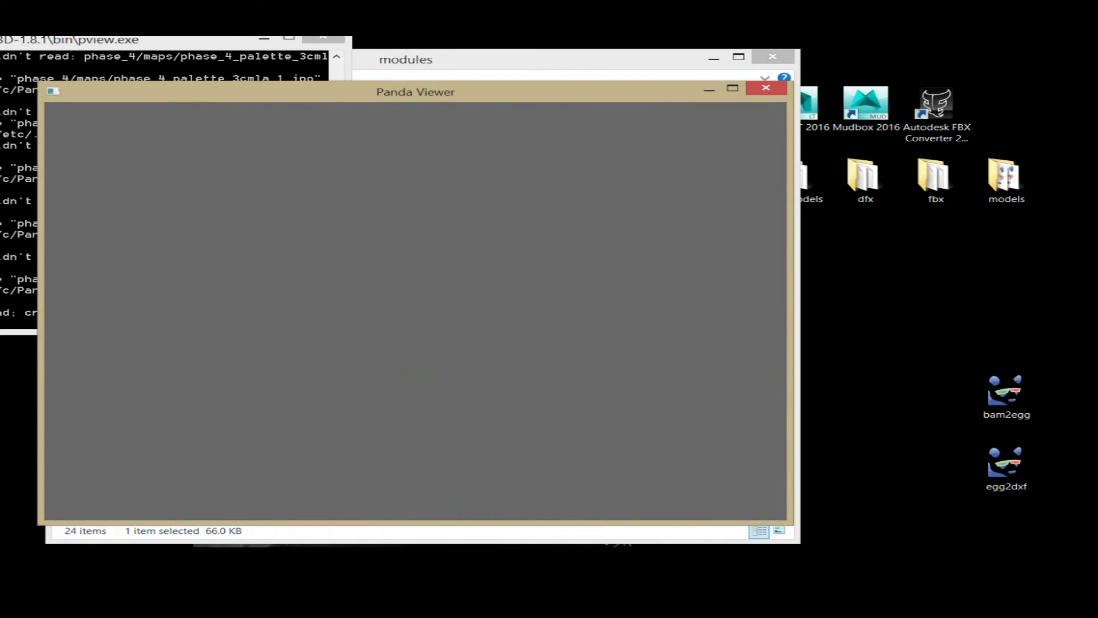
drag(560, 447, 602, 355)
middle_drag(646, 303, 623, 286)
click(766, 88)
Step: Move trolley_station_TT from the modules folder to the desktop below the "toontown phase files" folder, and close the folder window
drag(354, 457, 875, 317)
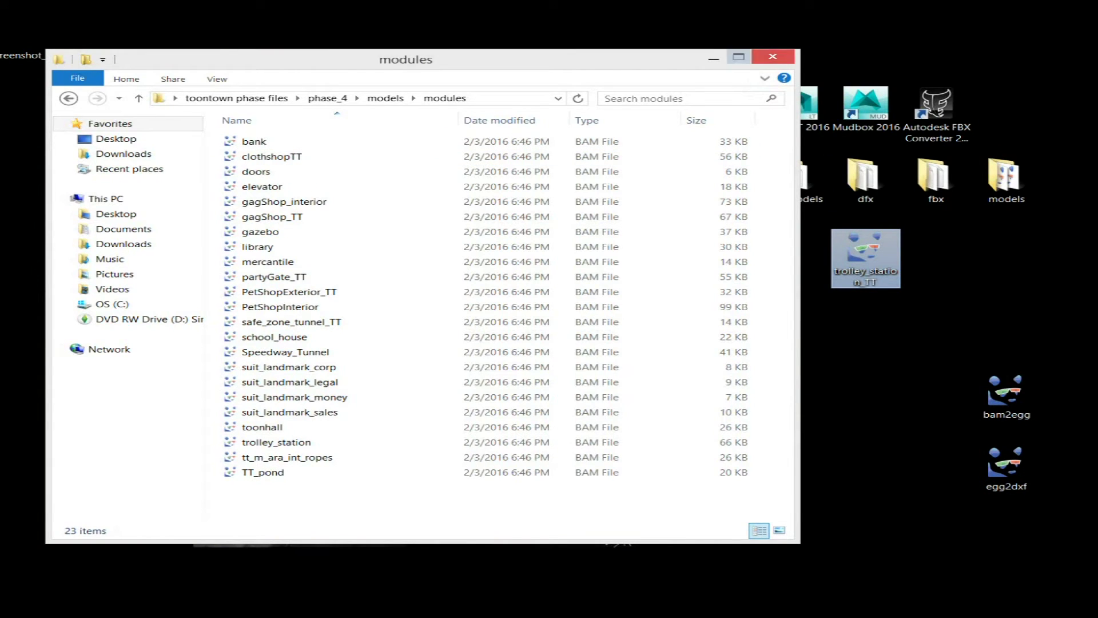
click(773, 56)
drag(864, 248, 744, 306)
click(865, 355)
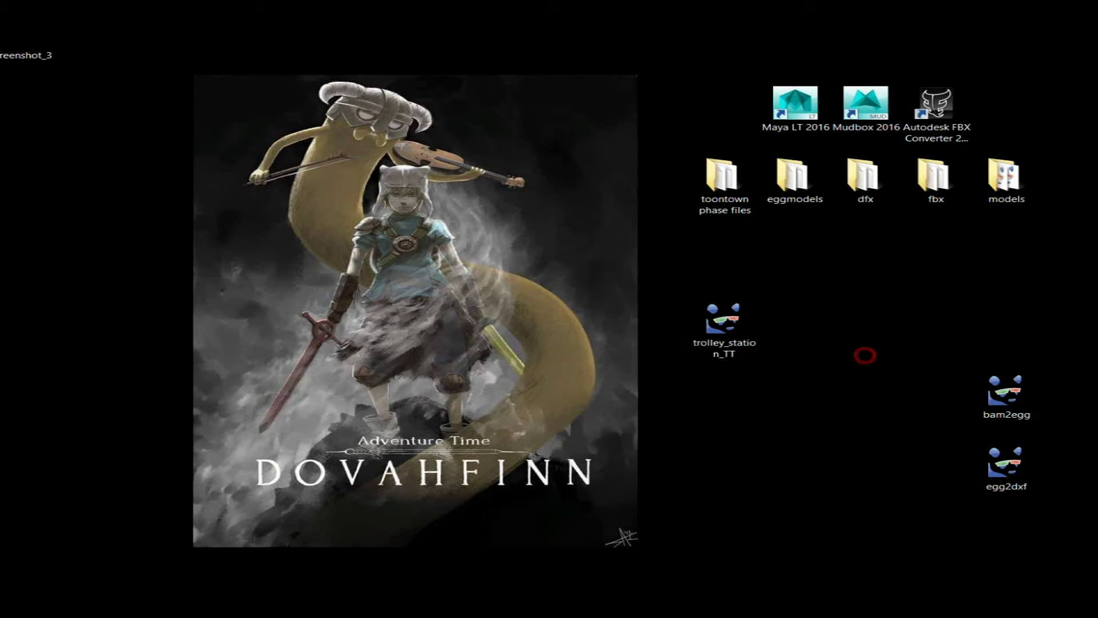
Step: Arrange the bam2egg and egg2dxf programs in the same desktop row as trolley_station_TT, leaving a gap between the two programs
drag(1005, 392, 821, 320)
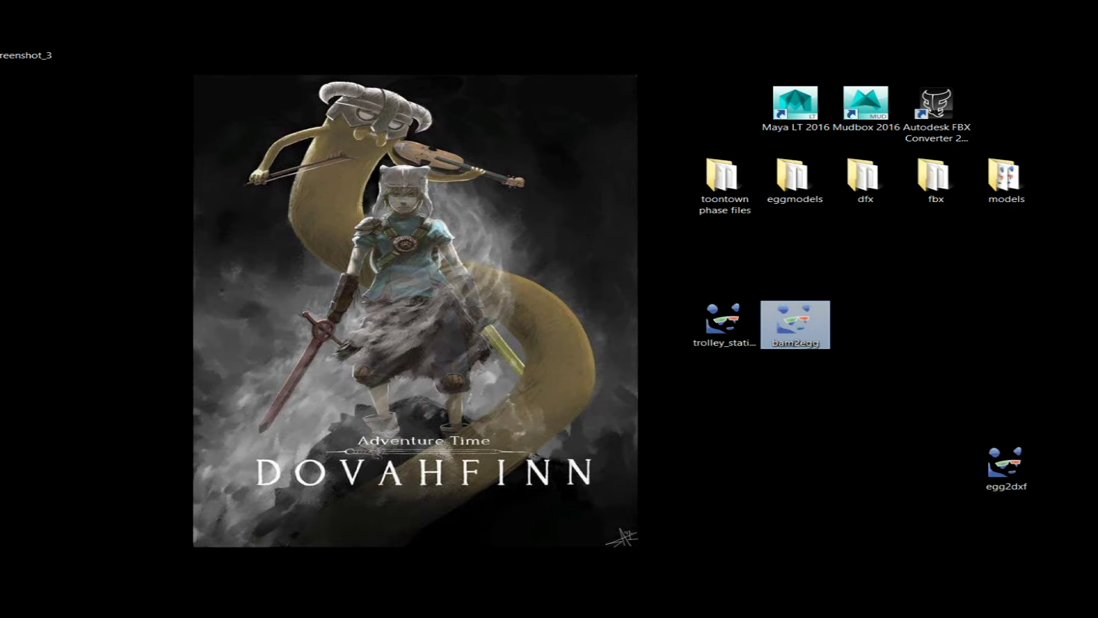
drag(1005, 463, 866, 324)
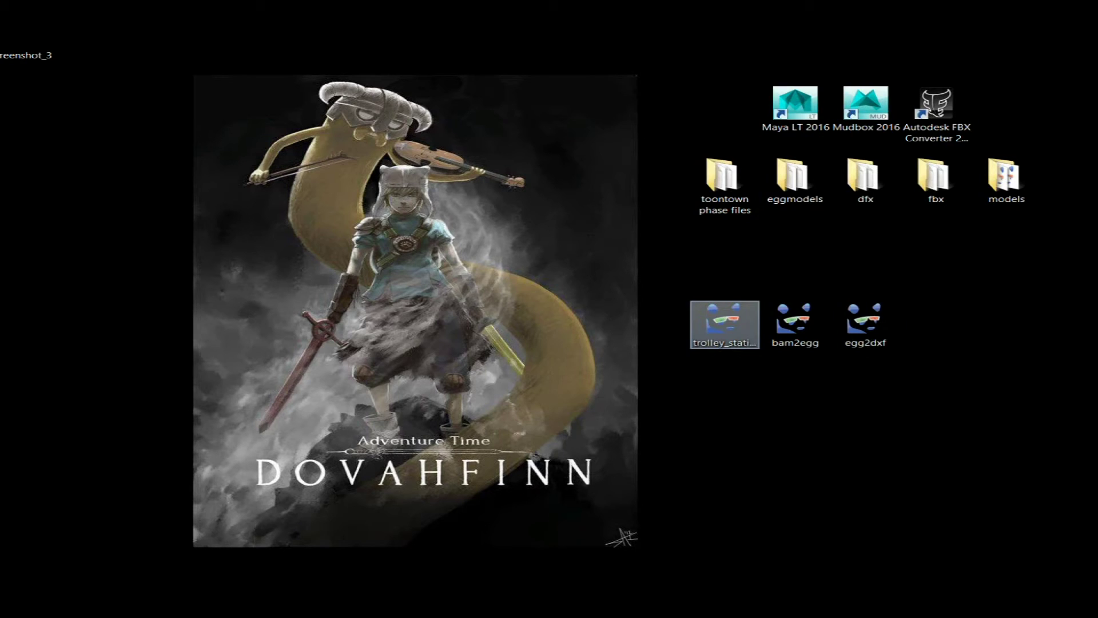
drag(866, 320, 916, 309)
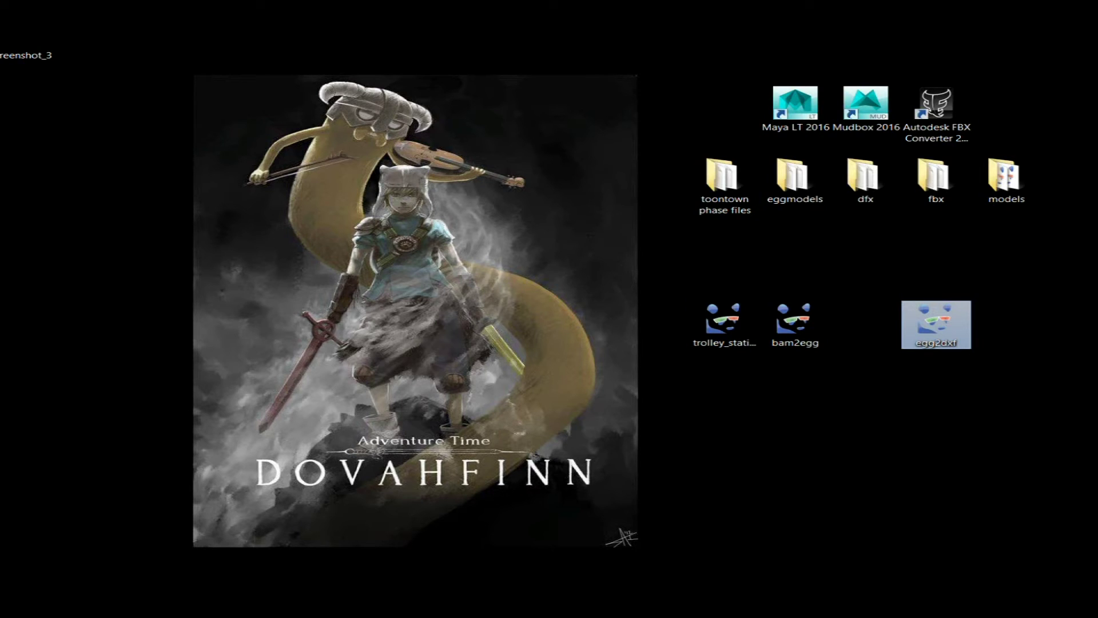
click(769, 391)
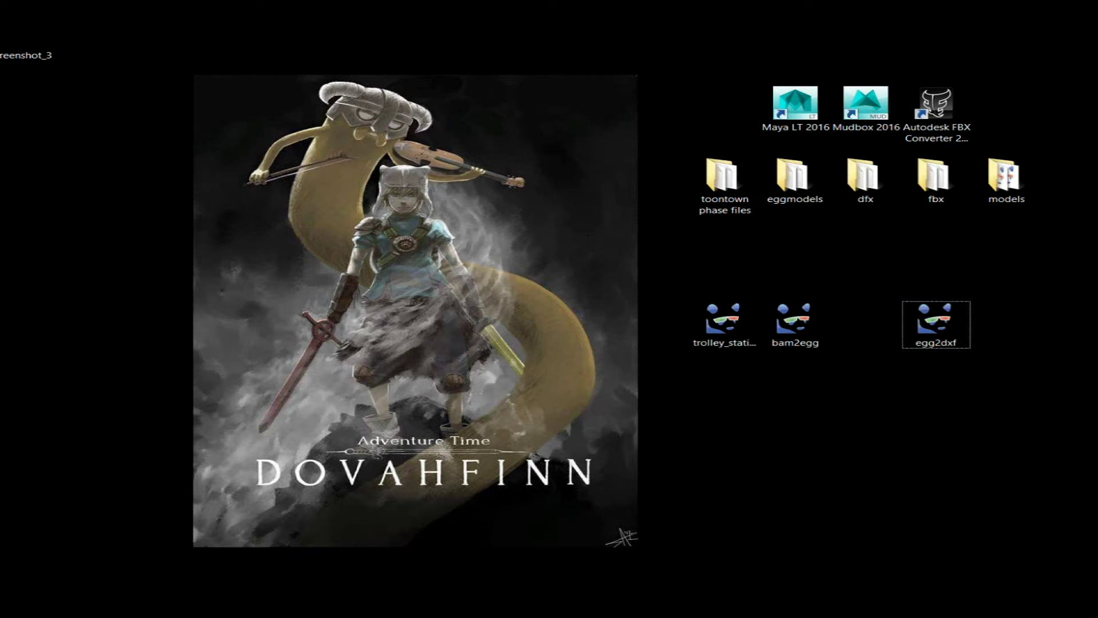
Step: Open a command window for the desktop folder and place it over the wallpaper picture, clear of the desktop icons
right_click(722, 452)
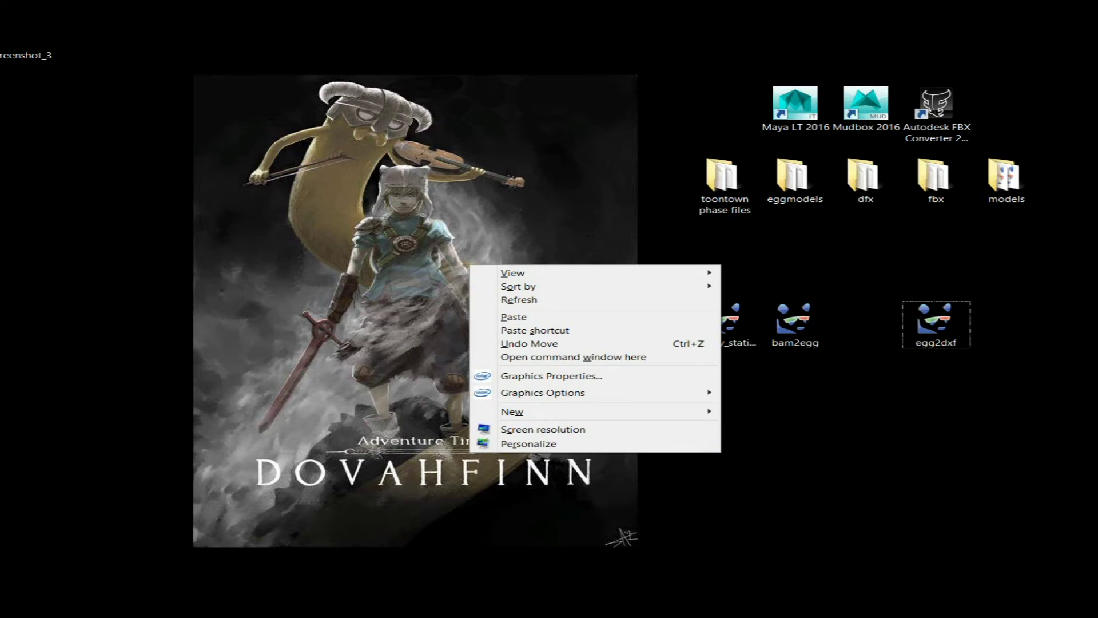
click(643, 358)
click(100, 62)
drag(100, 61, 392, 187)
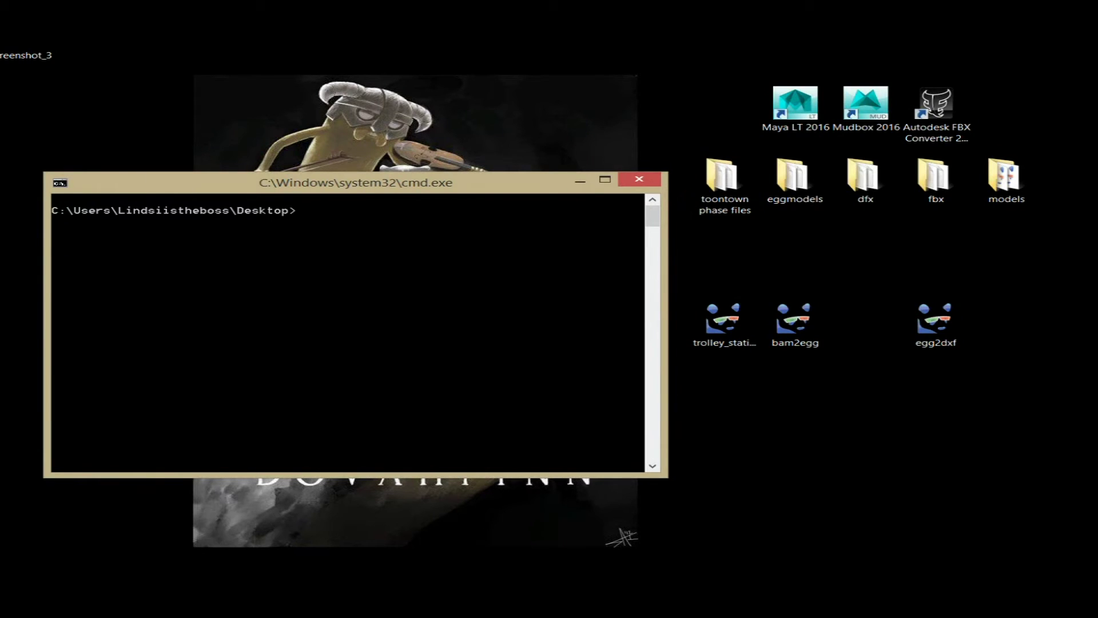
Step: Write "bam2egg trolley_station_tt" at the command prompt without running it
text(bam2egg trolley_tation)
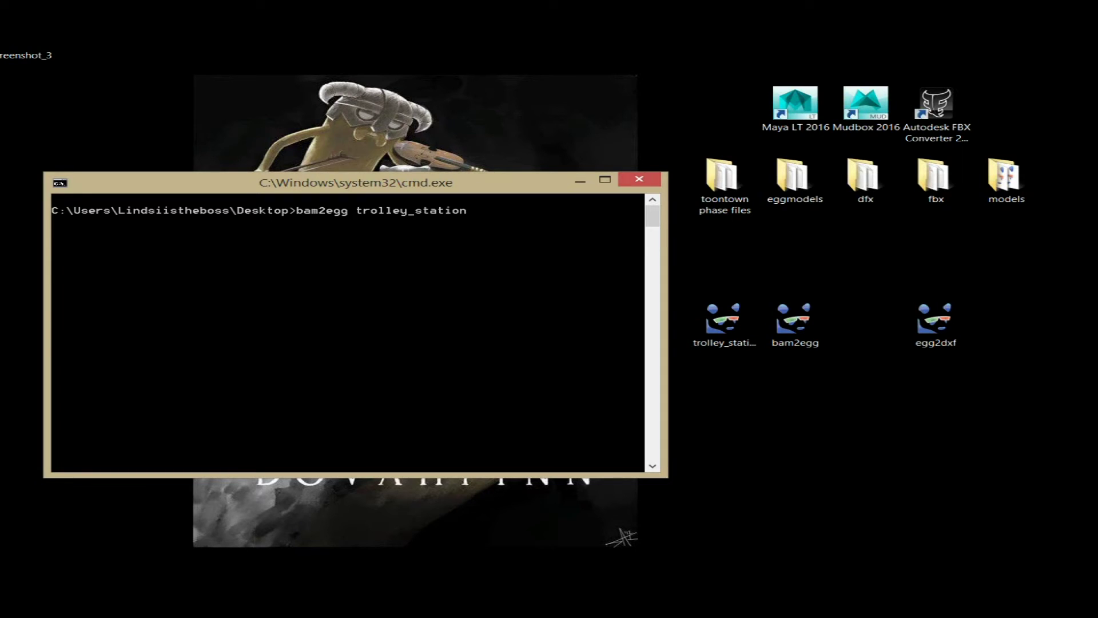
text(_tt)
Step: Check the model file's full name on the desktop and correct the name in the command to "trolley_station_TT"
click(722, 324)
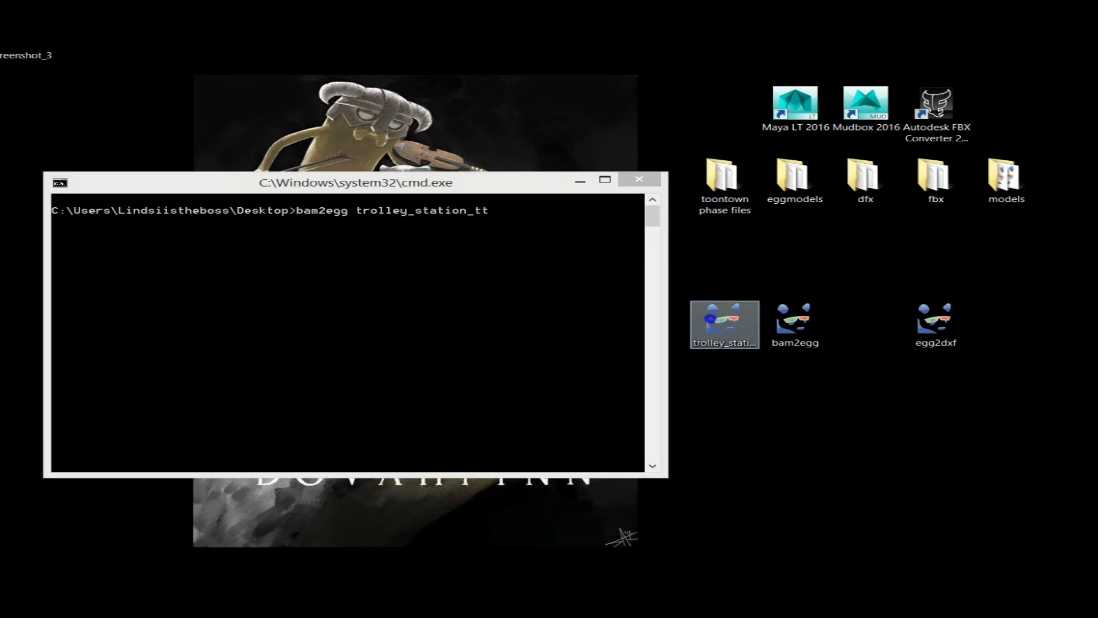
right_click(710, 320)
click(558, 551)
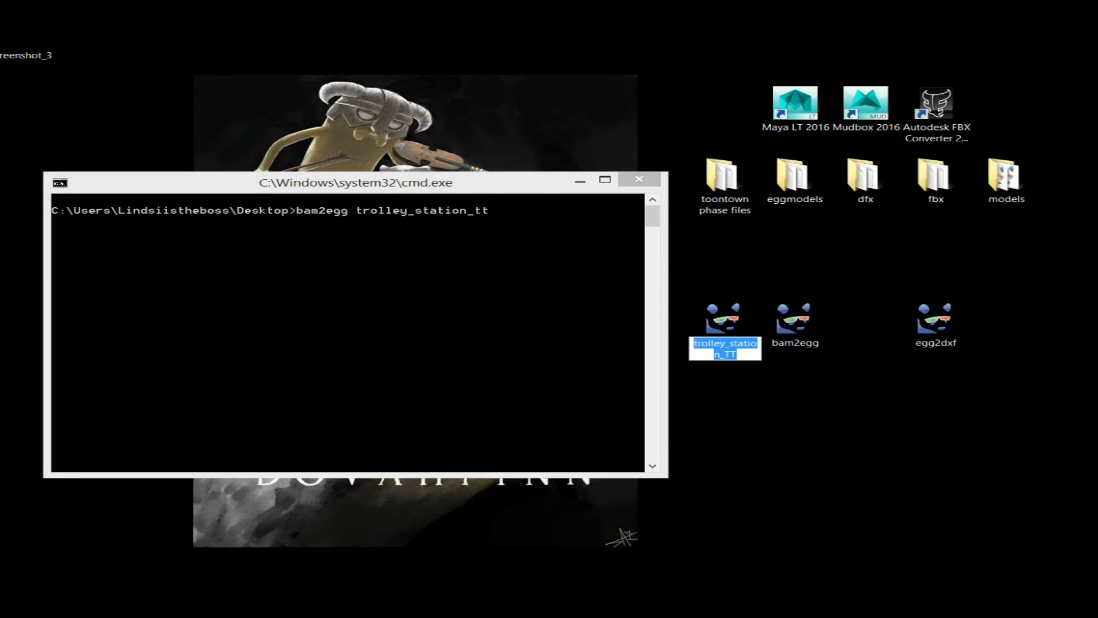
click(588, 333)
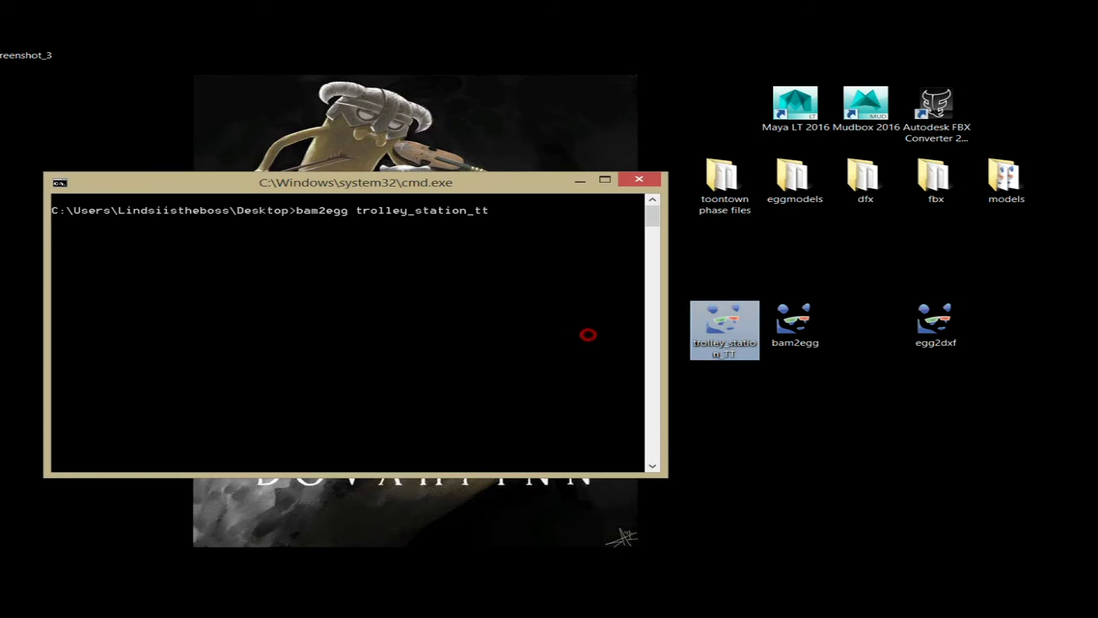
key(BackSpace)
Step: Complete the command as "bam2egg trolley_station_TT.bam -o troll_plat.egg" and run it to convert the model
key(BackSpace)
text(TT.bam)
text(-o)
text(b)
key(BackSpace)
text(troll_plat)
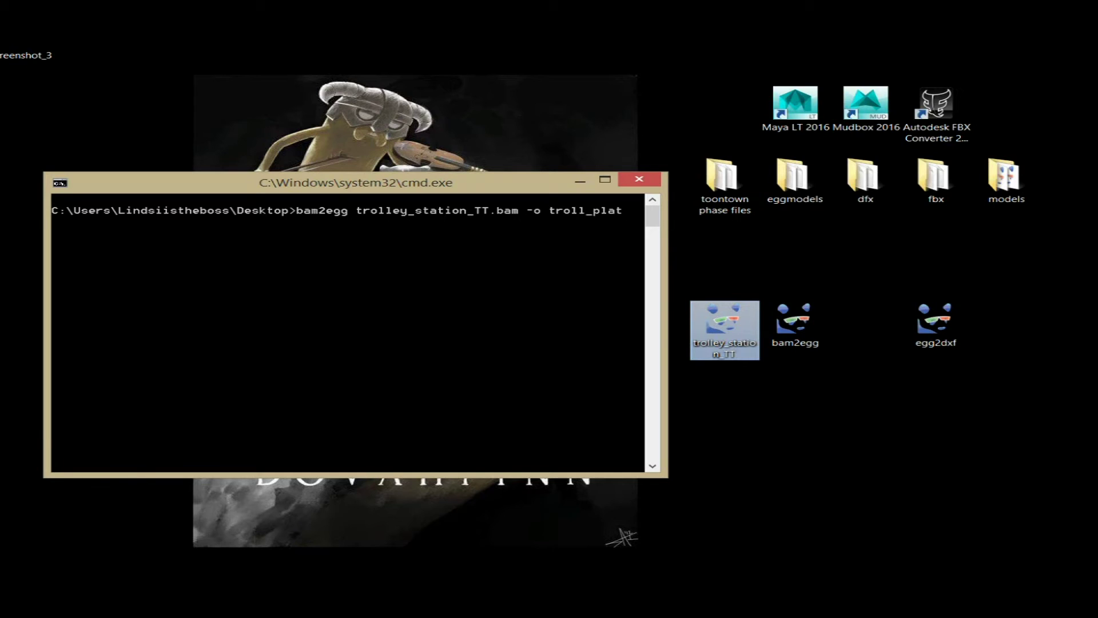
text(.egg)
key(Return)
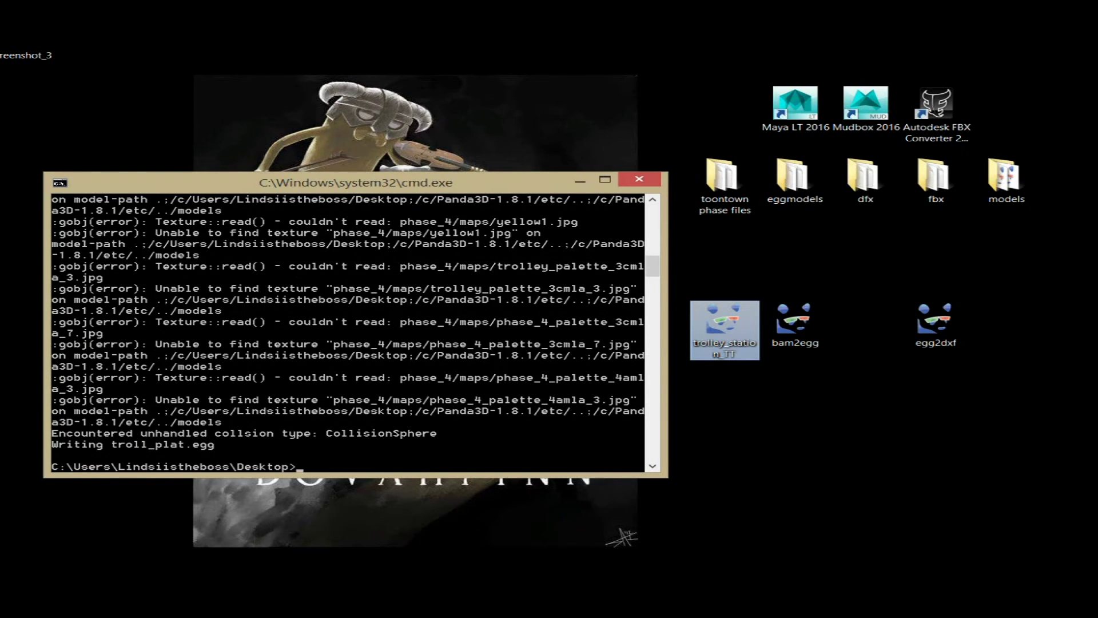
Step: Review the bam2egg conversion output in the command window
scroll(349, 332, up, 12)
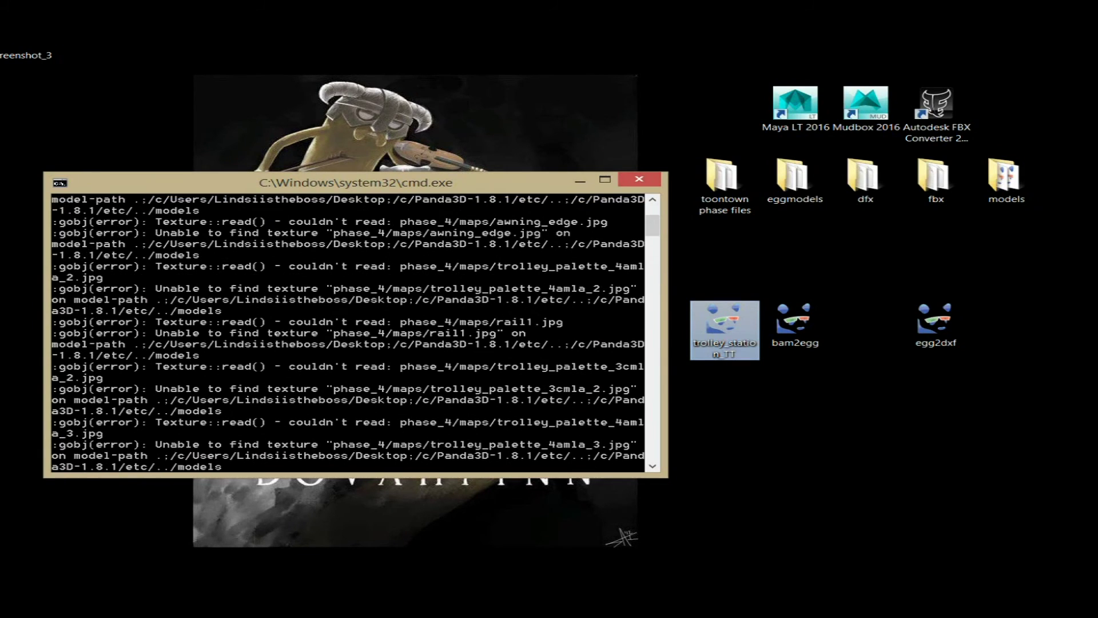
scroll(349, 332, down, 10)
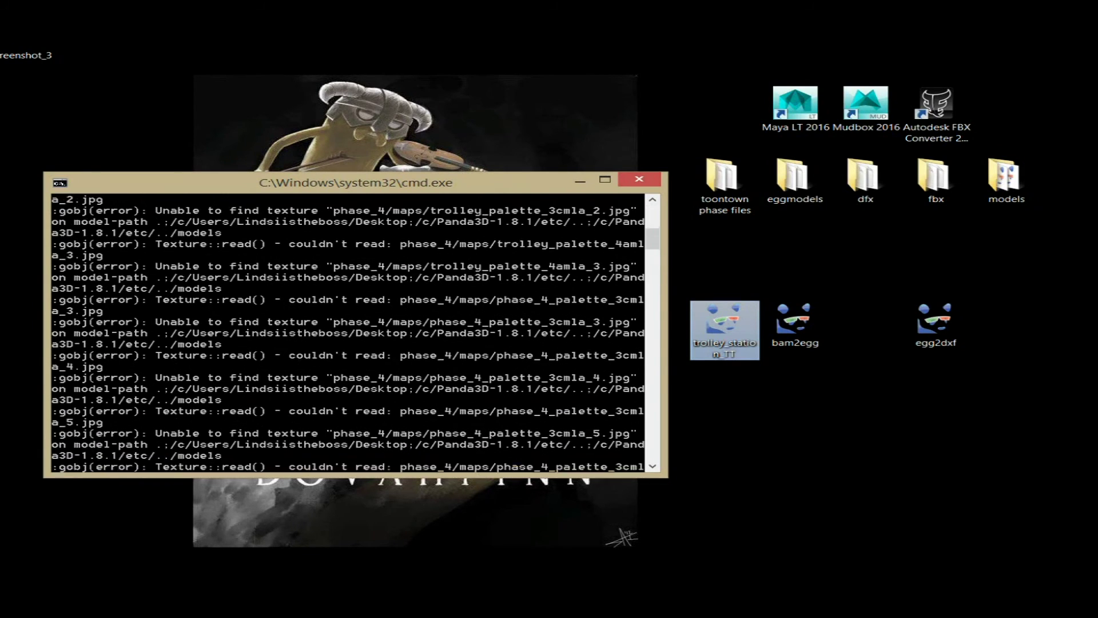
scroll(349, 332, down, 4)
scroll(349, 332, up, 6)
scroll(348, 331, up, 5)
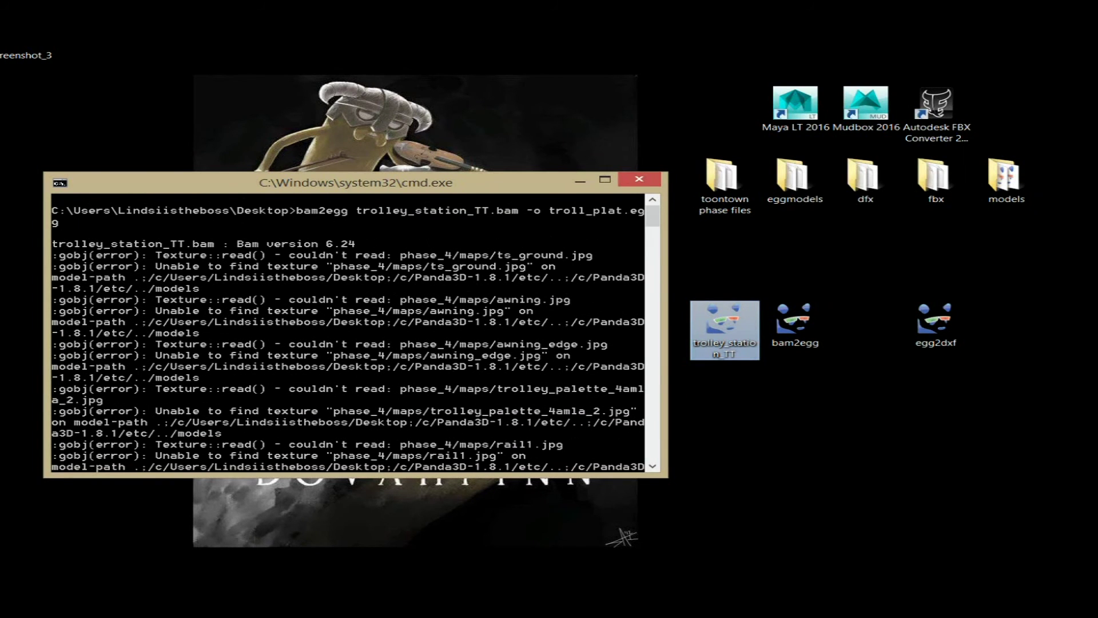
scroll(349, 332, down, 10)
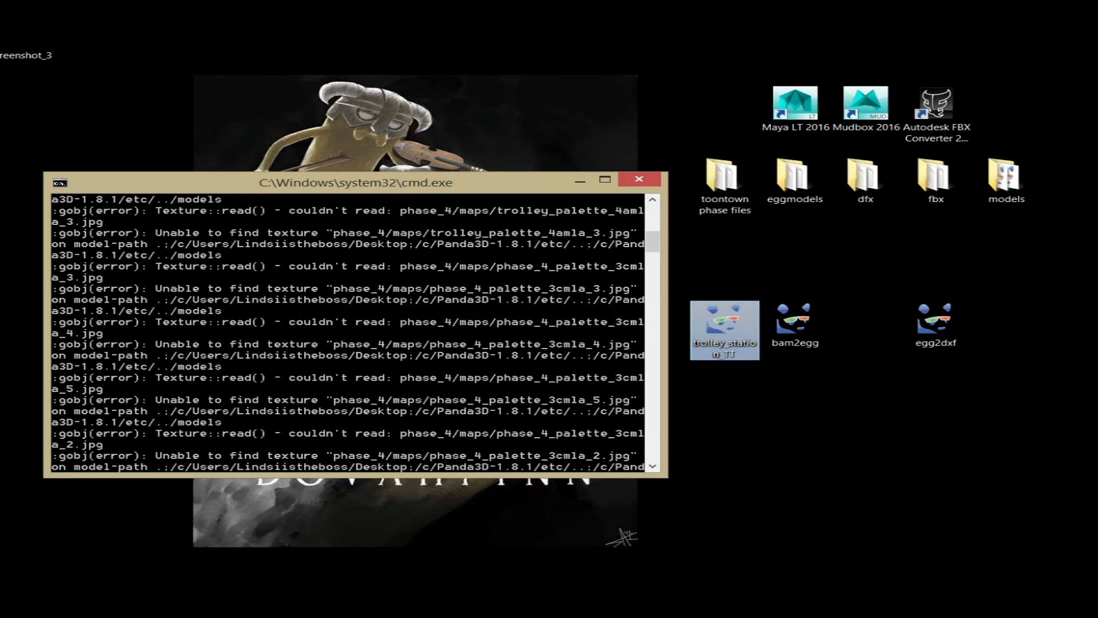
Step: Place the troll_plat.egg file below bam2egg on the desktop, check the end of the conversion output, and close the command window
drag(515, 182, 538, 182)
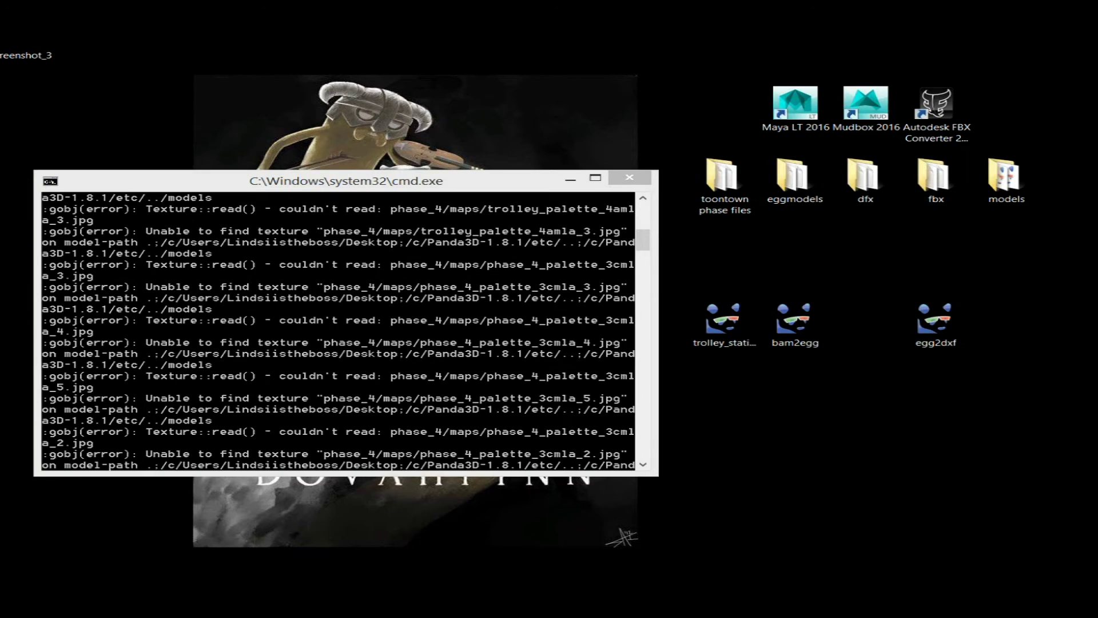
drag(1, 320, 811, 397)
click(961, 441)
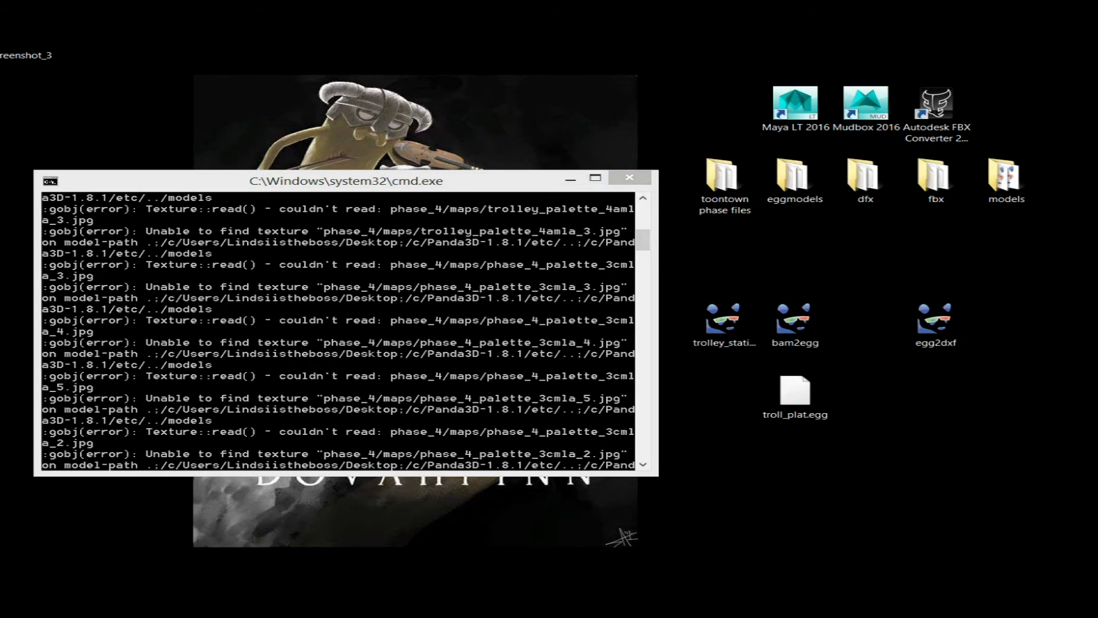
drag(646, 238, 646, 282)
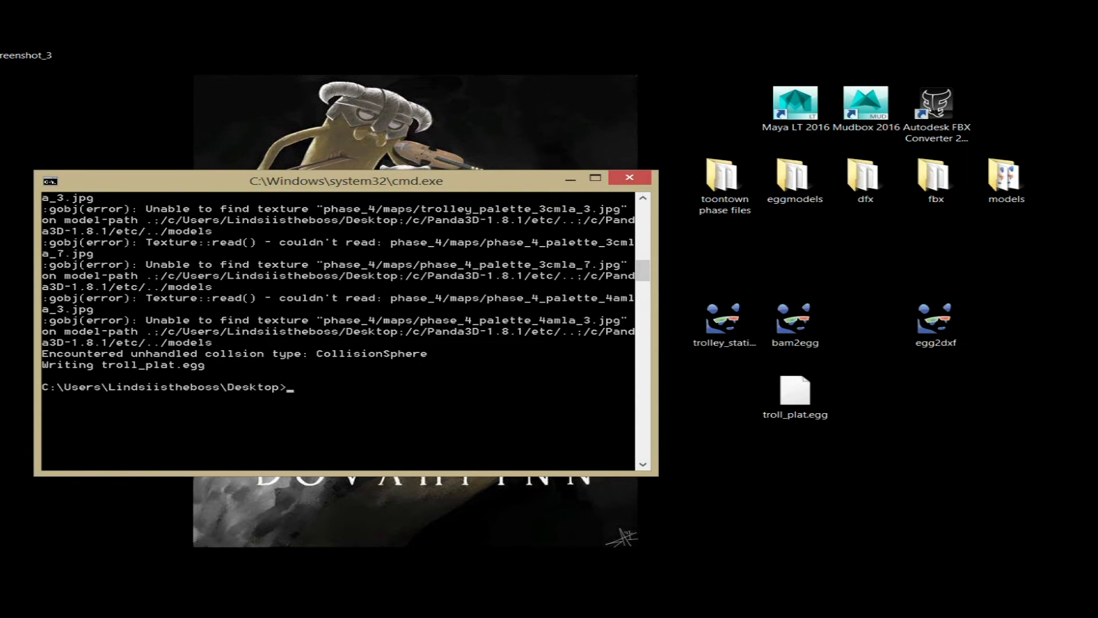
click(634, 164)
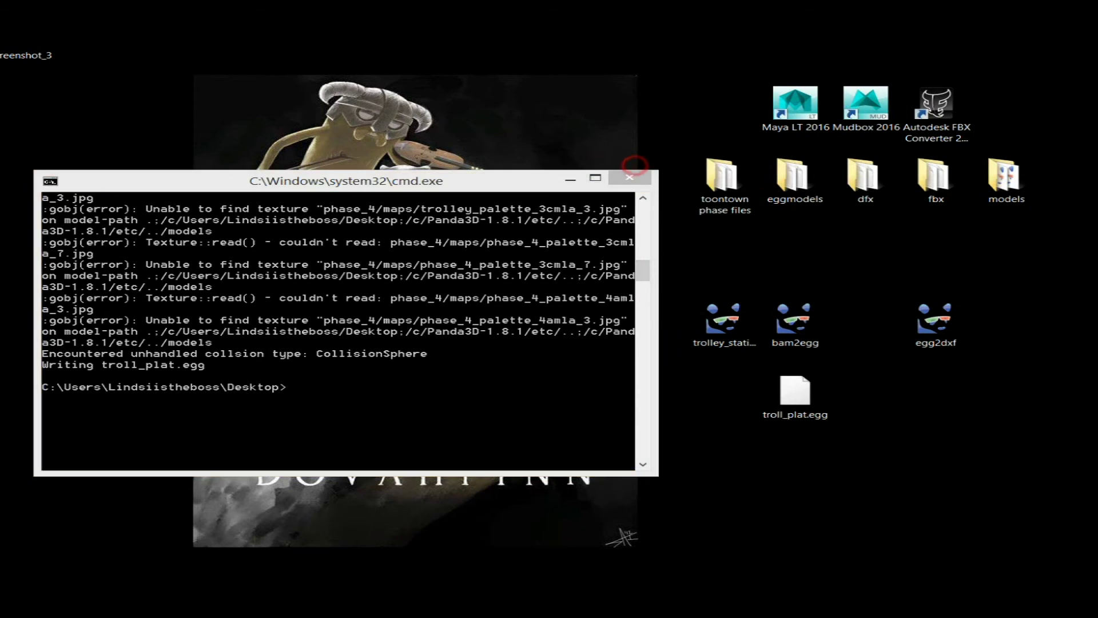
click(630, 178)
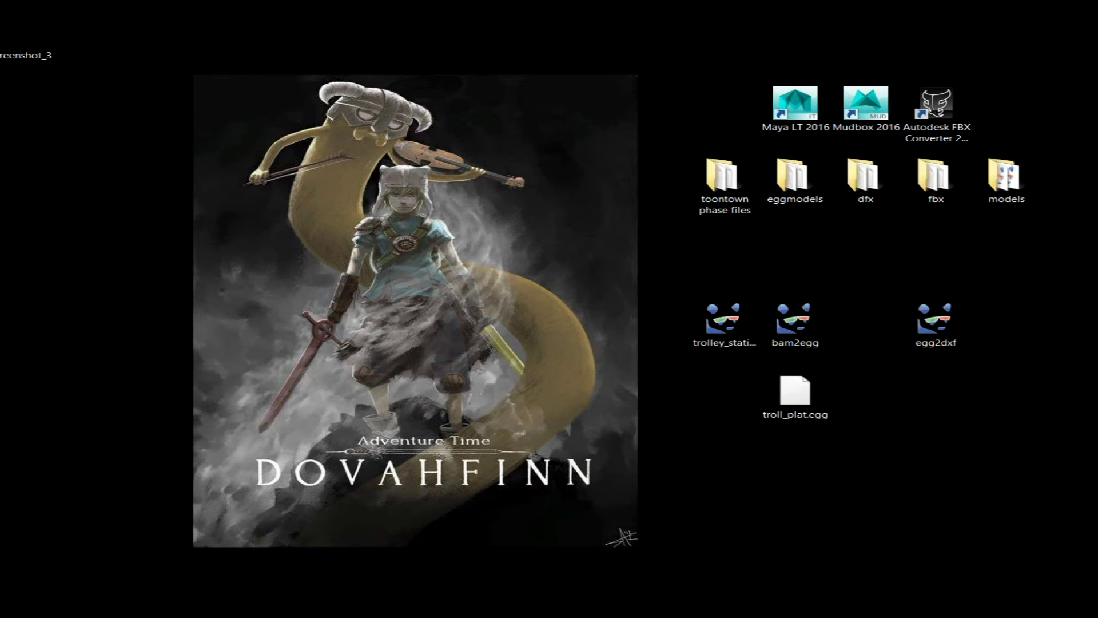
Step: Open a new command window for the desktop folder and place it over the wallpaper, leaving troll_plat.egg and egg2dxf uncovered
right_click(610, 277)
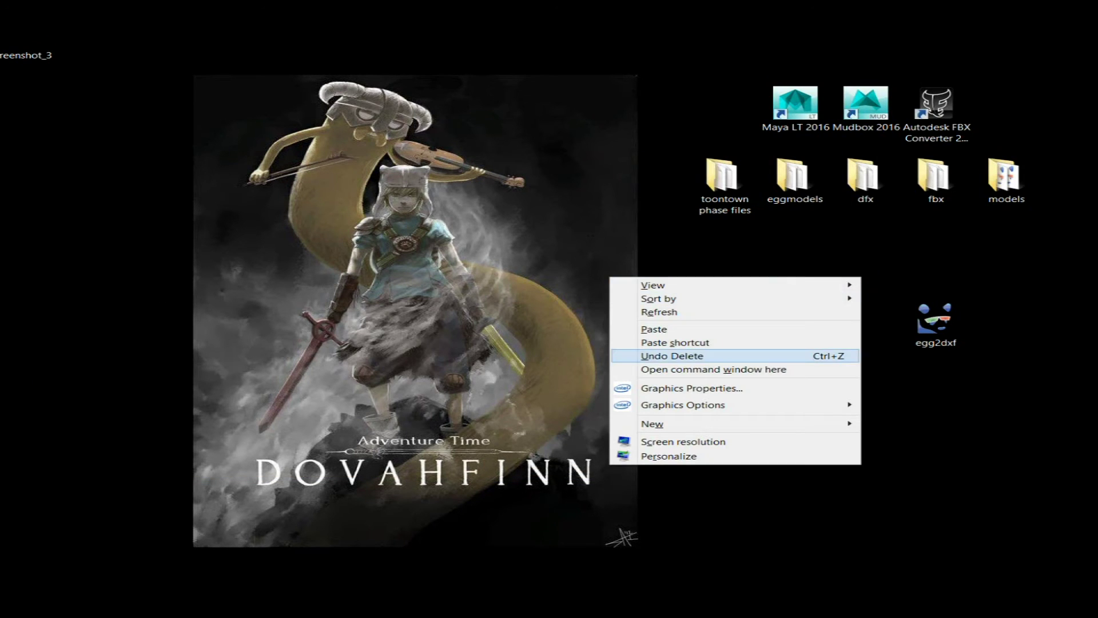
click(658, 369)
drag(177, 74, 579, 70)
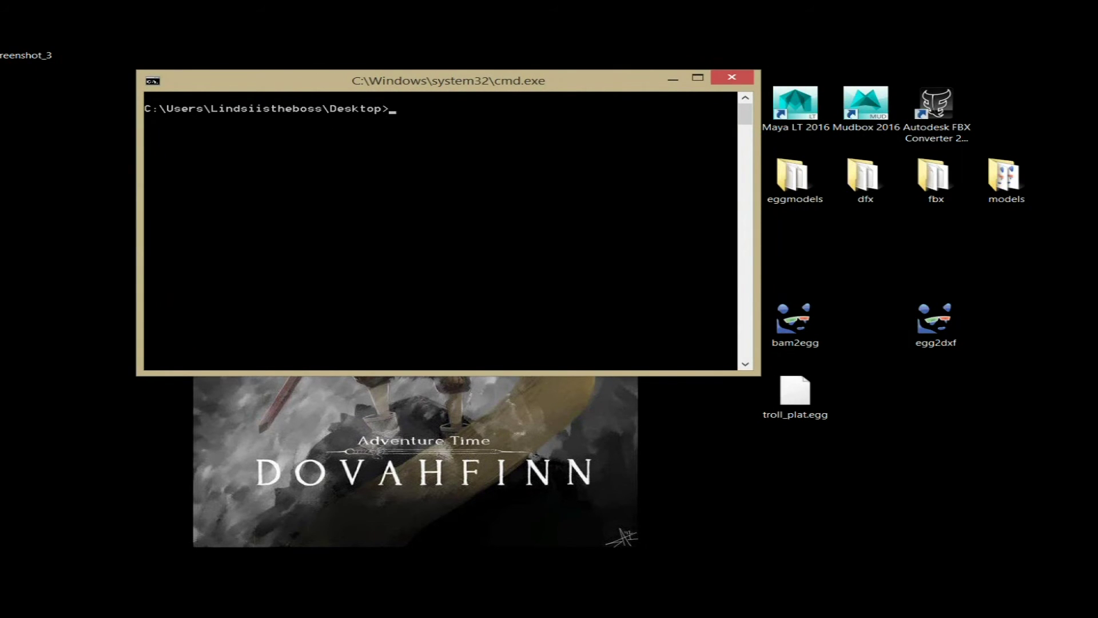
Step: Run the command "egg2dxf troll_plat.egg -o troll_plat.dxf" to convert the EGG model to DXF
text(egg2dxf troll_plat.e)
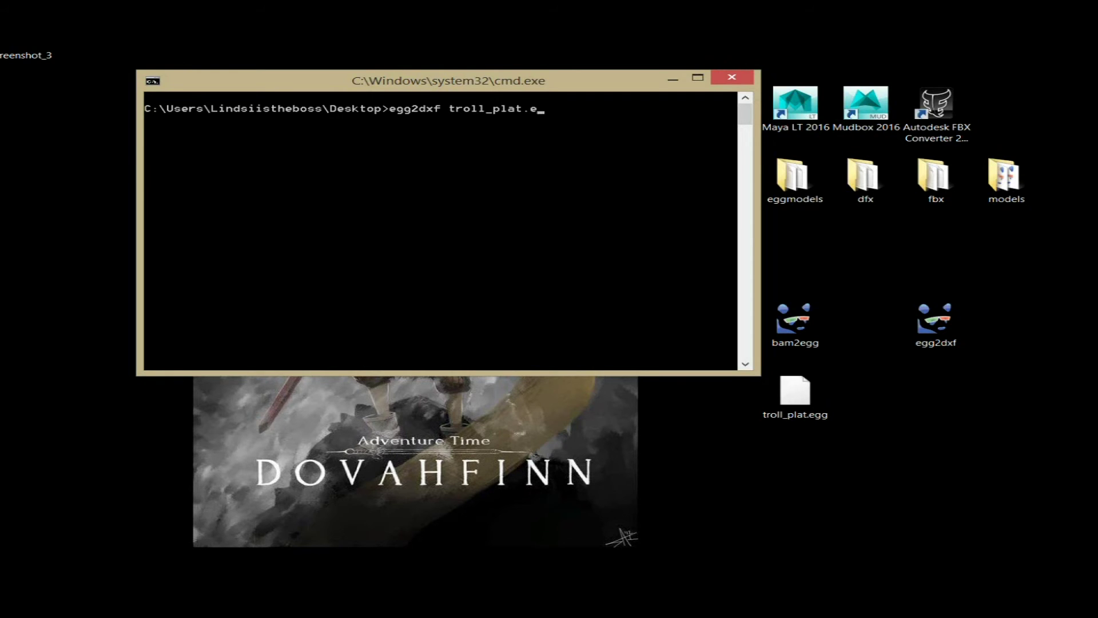
text(gg -o troll_plat.dxf)
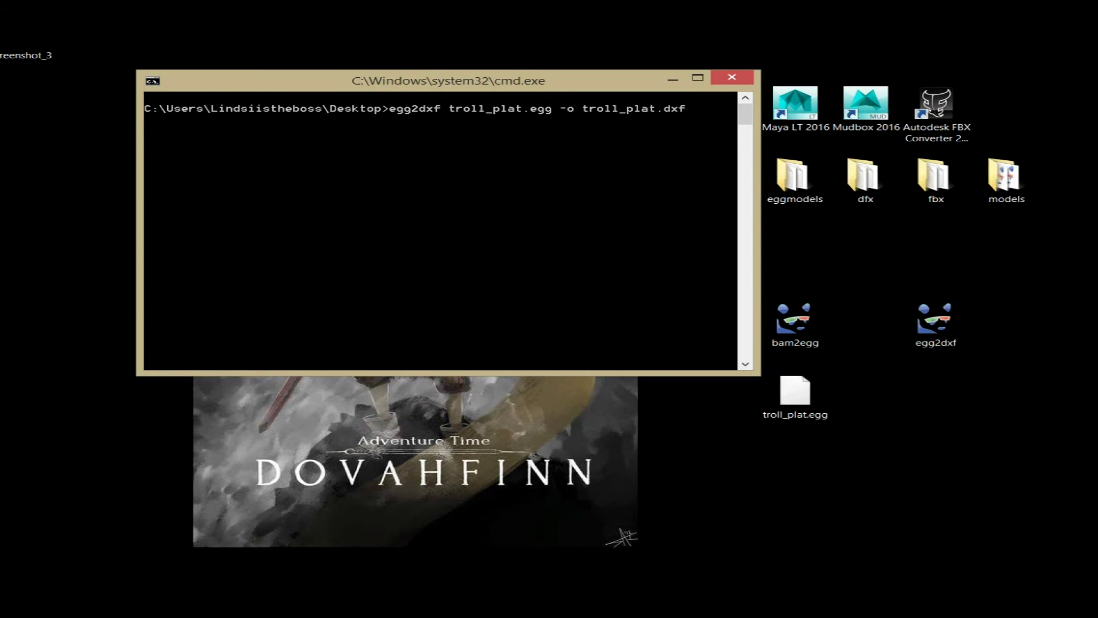
key(Return)
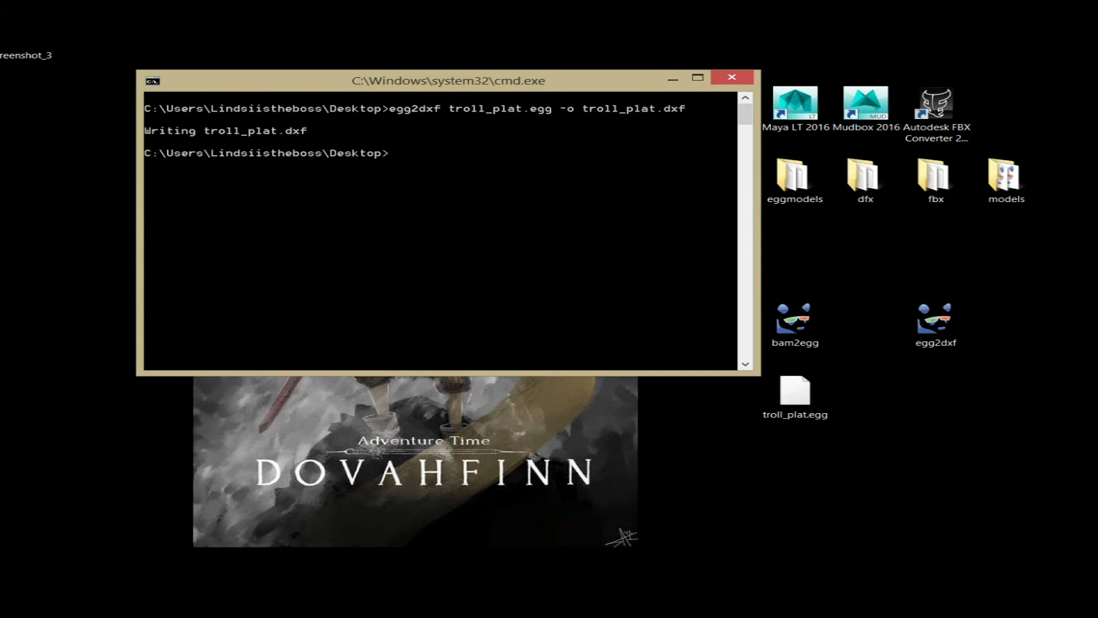
Step: Place troll_plat.dxf below egg2dxf on the desktop and close the command window
drag(1, 550, 908, 406)
click(743, 545)
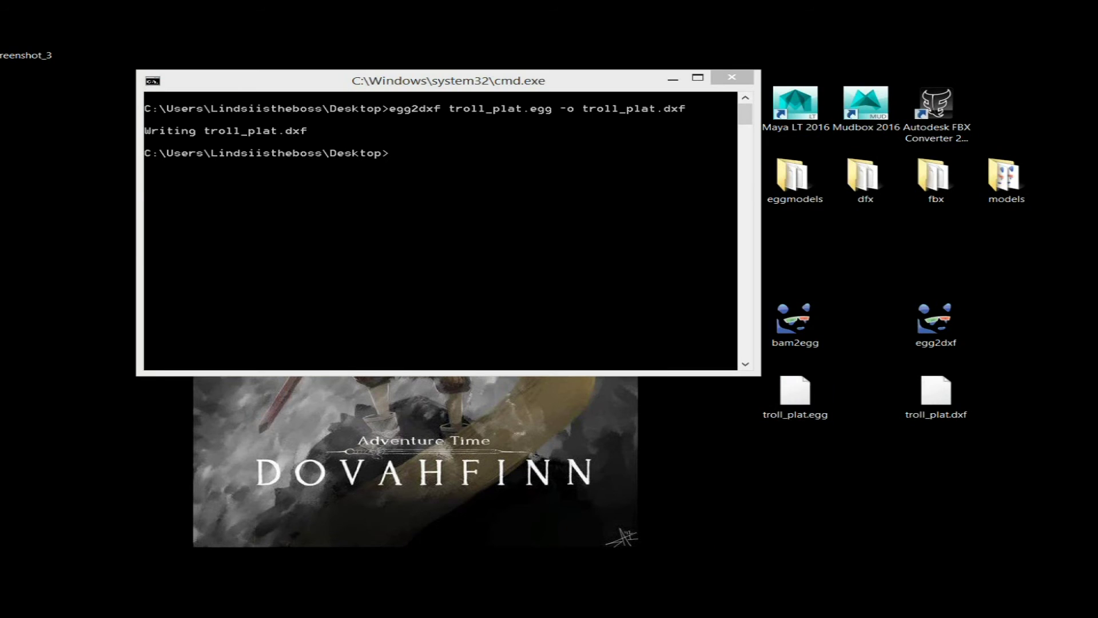
click(732, 77)
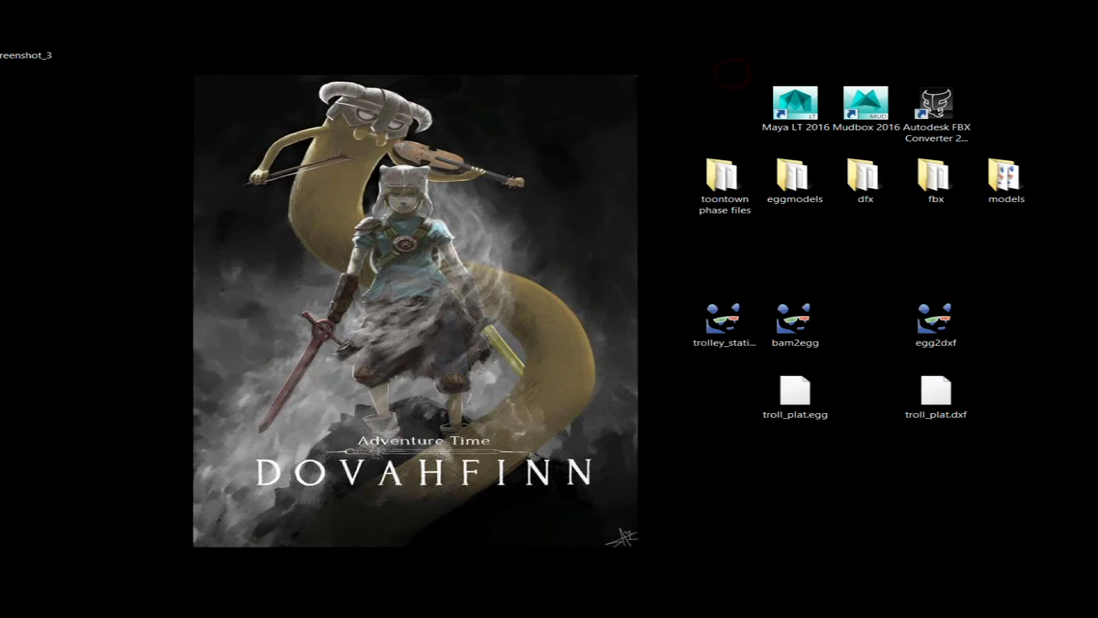
Step: Move troll_plat.egg into the eggmodels folder and place troll_plat.dxf below the trolley station file
drag(819, 410, 795, 179)
drag(936, 391, 725, 391)
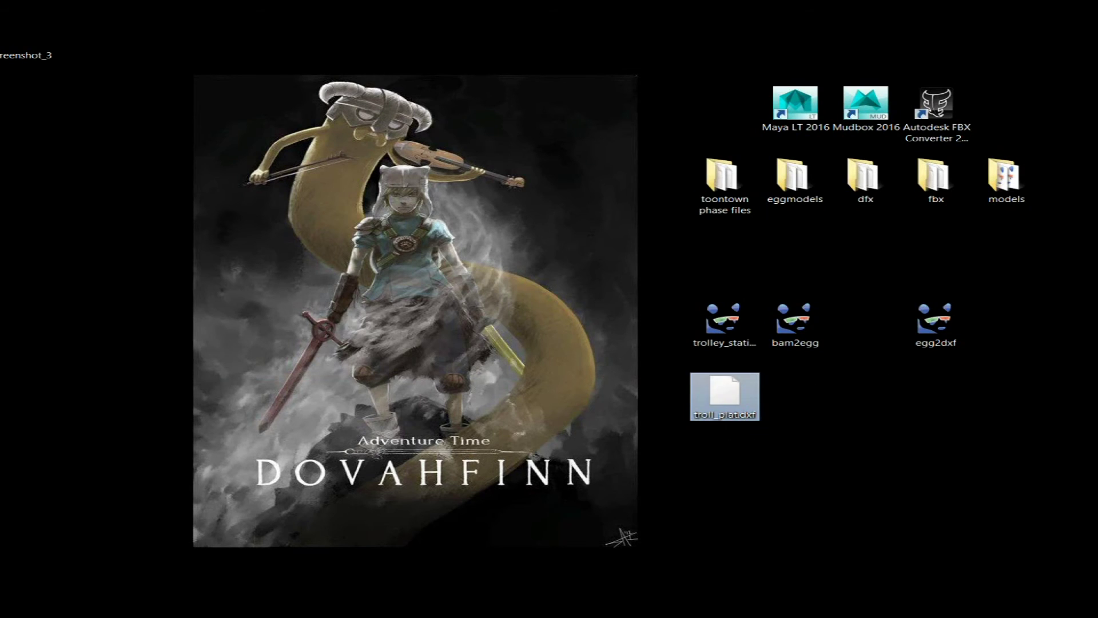
click(765, 473)
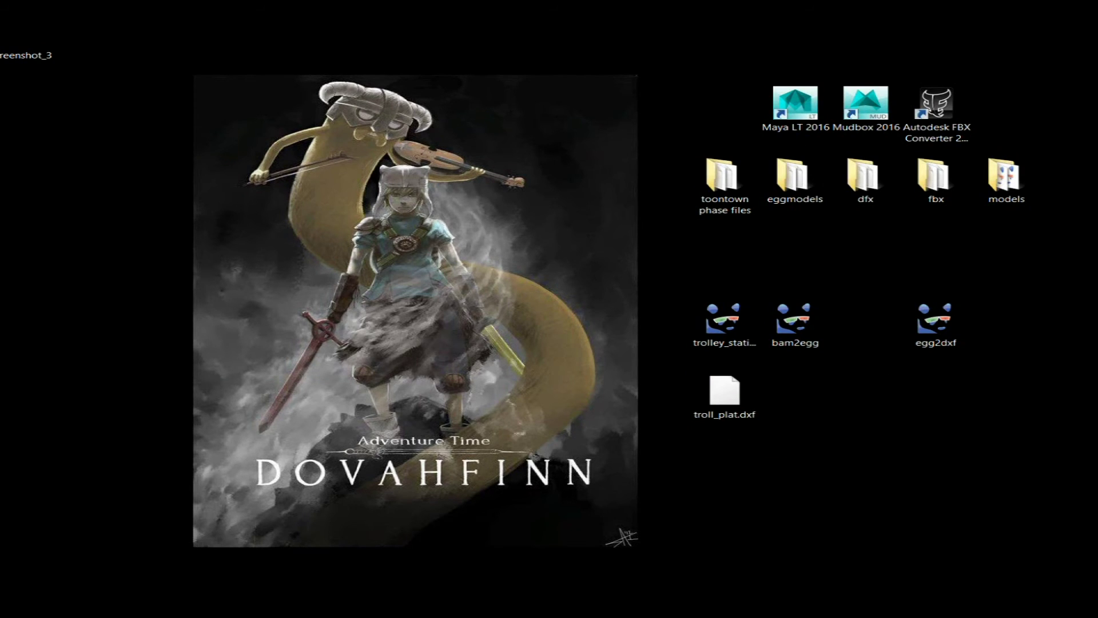
Step: Move trolley_station_TT into the toontown phase files folder, put troll_plat.dxf in its place, and line up bam2egg and egg2dxf below the models folder
click(725, 322)
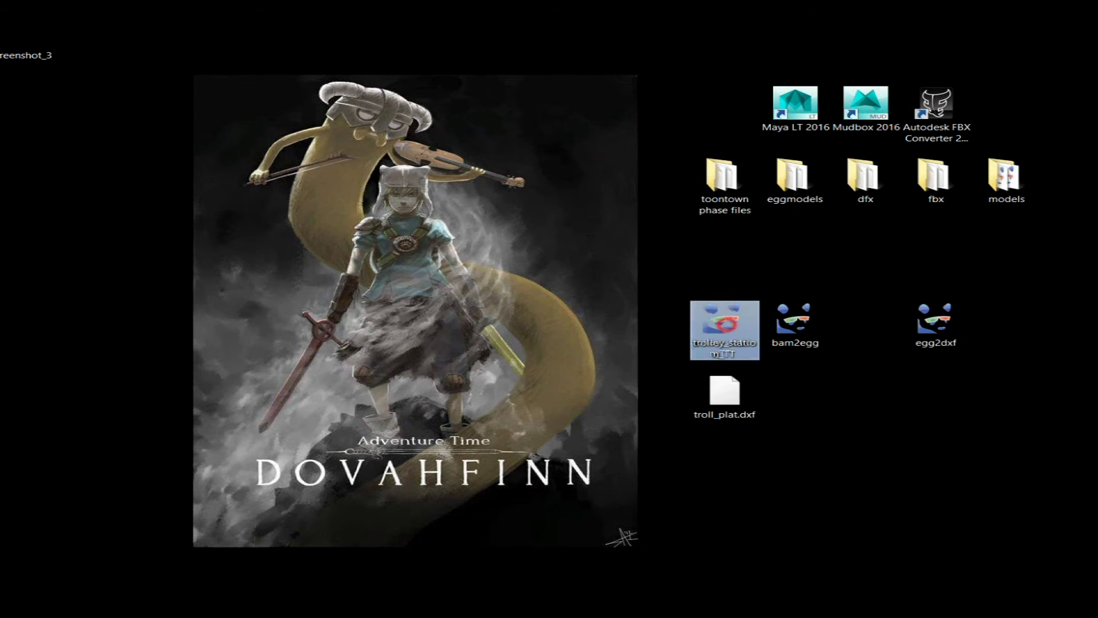
drag(724, 323, 722, 177)
drag(725, 392, 724, 323)
click(761, 413)
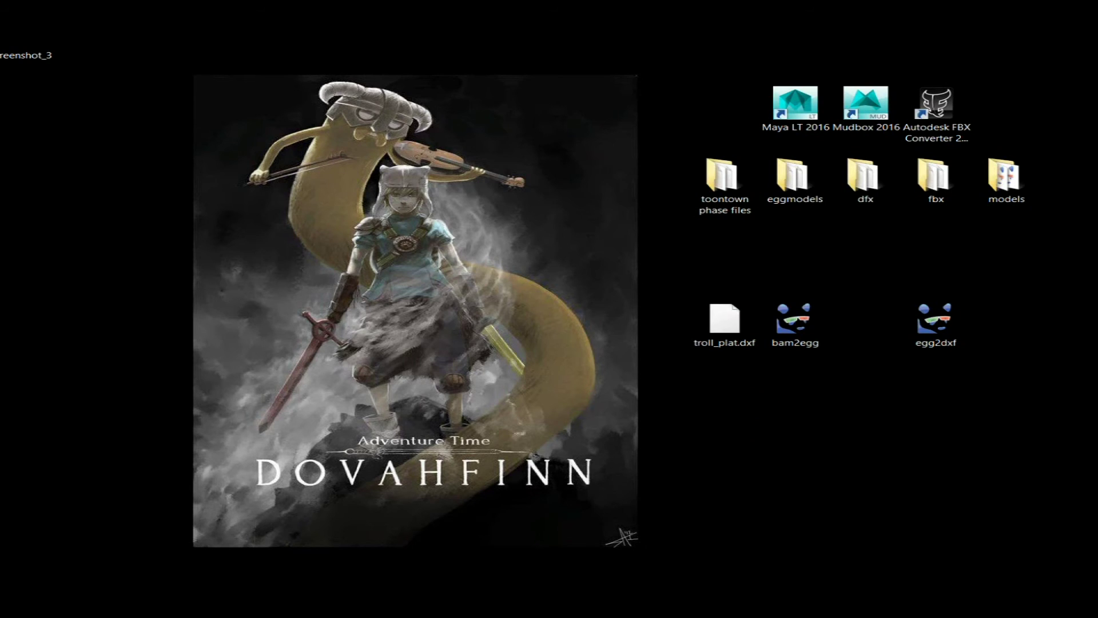
drag(795, 321, 1020, 326)
click(933, 367)
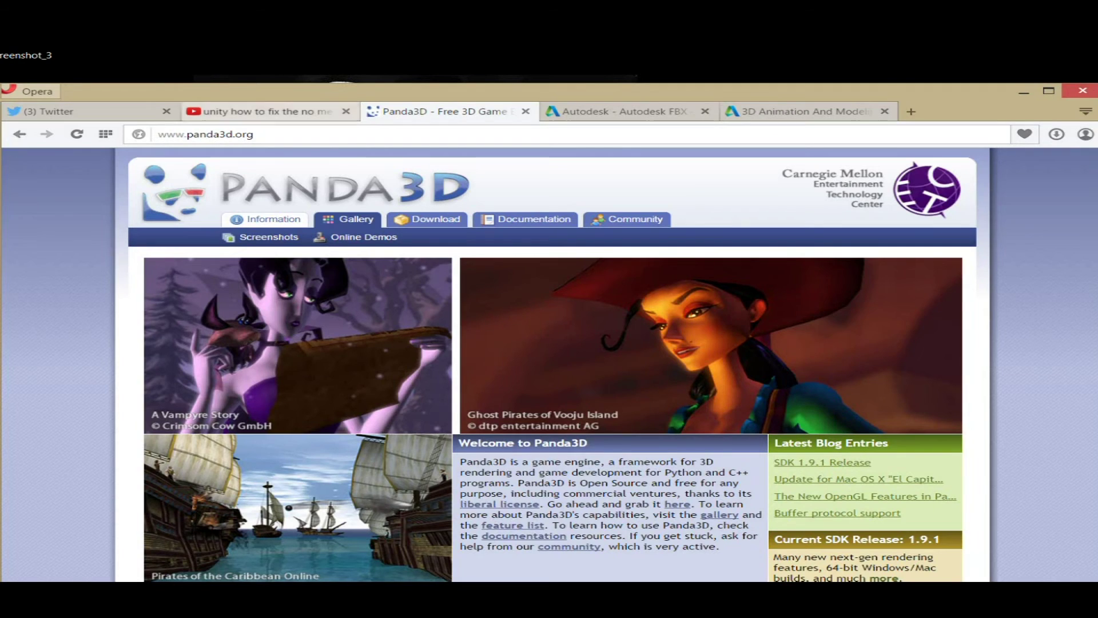
Step: Review the Autodesk FBX 2013.3 Converter download page and the Maya product page, and minimise the browser
click(587, 110)
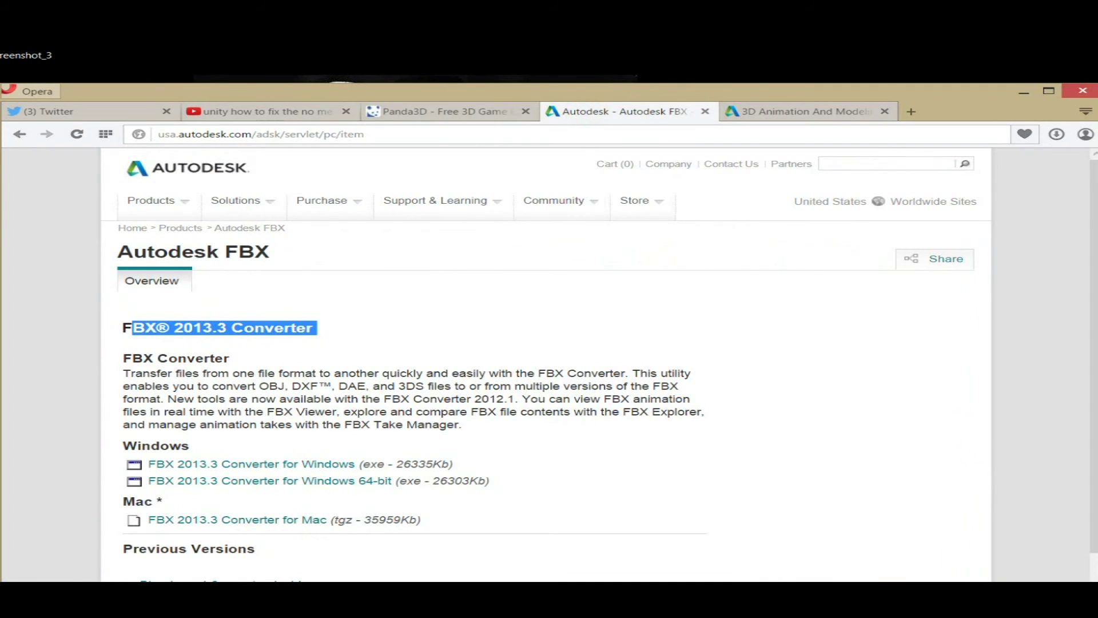
click(84, 262)
mouse_move(554, 200)
scroll(549, 366, down, 2)
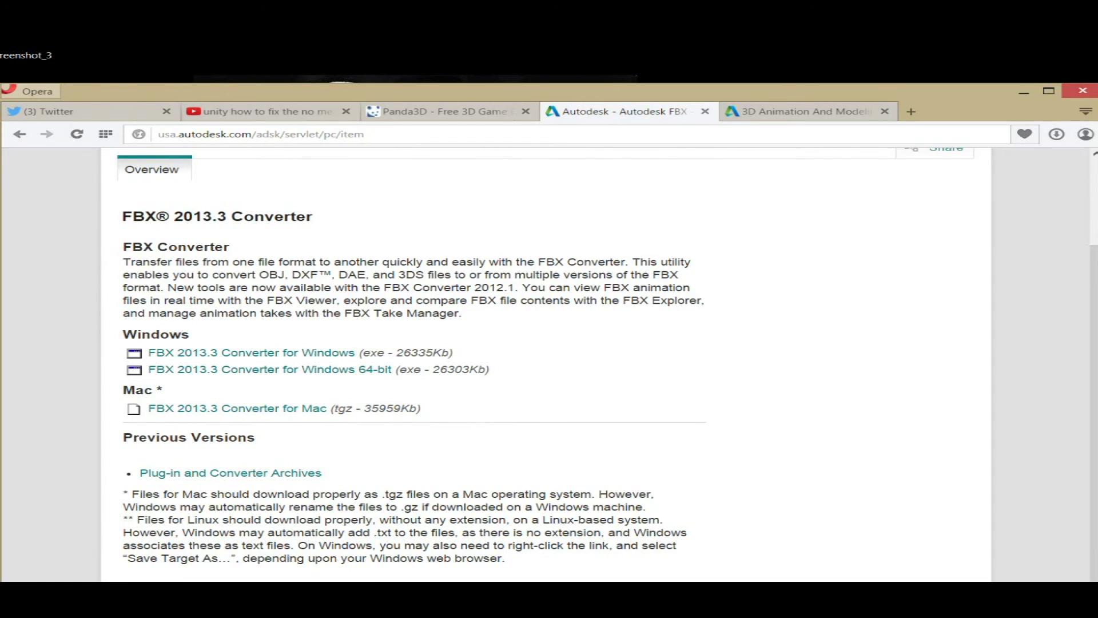
scroll(549, 366, up, 2)
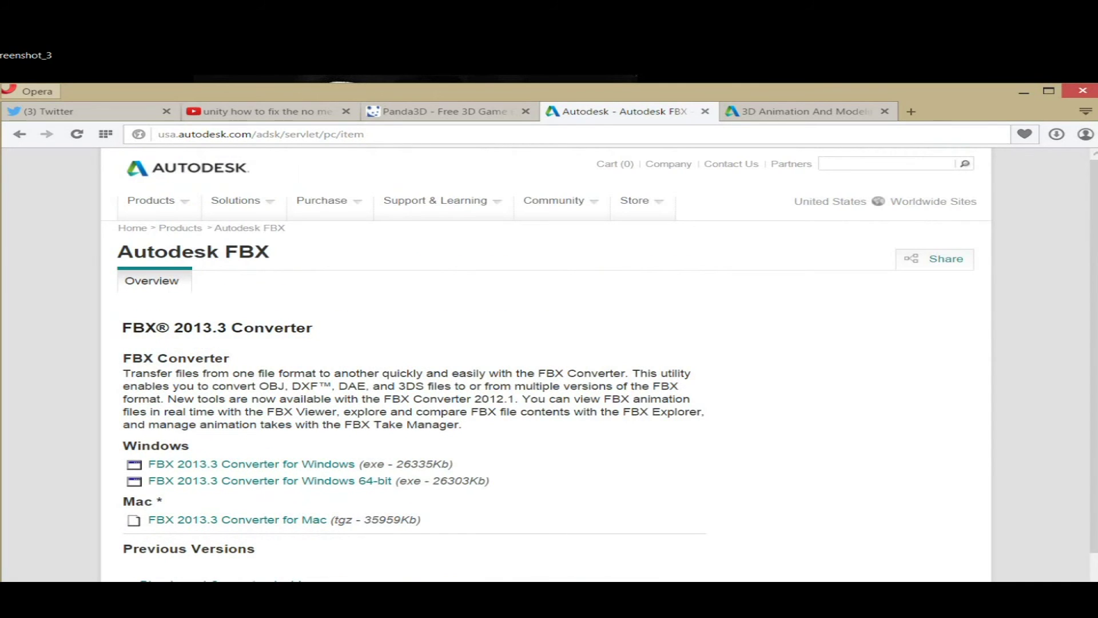
drag(111, 246, 180, 284)
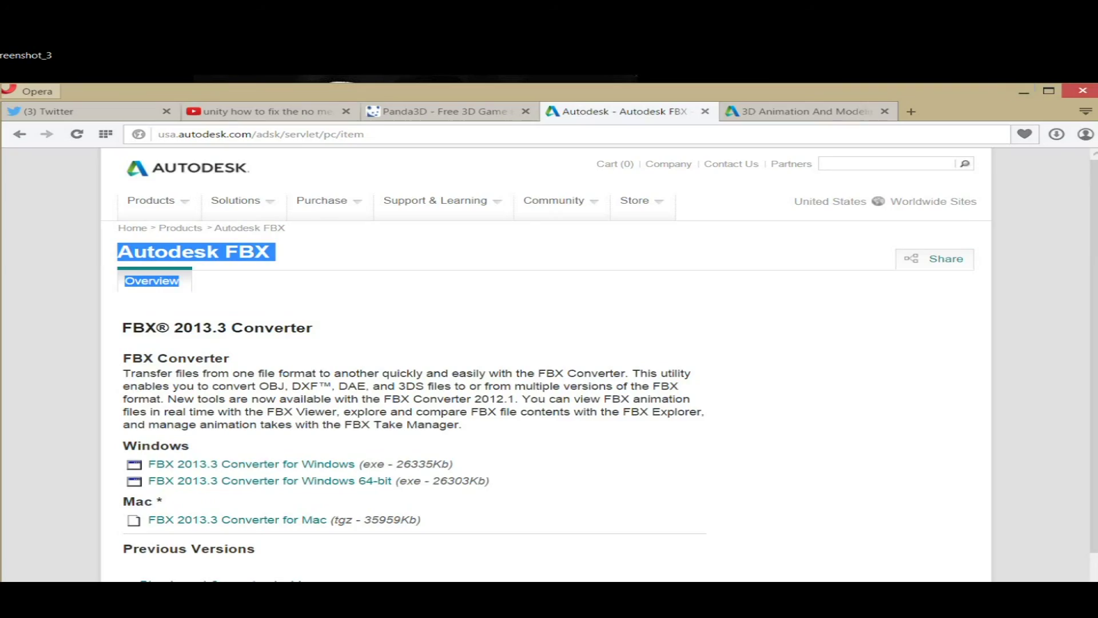
click(779, 111)
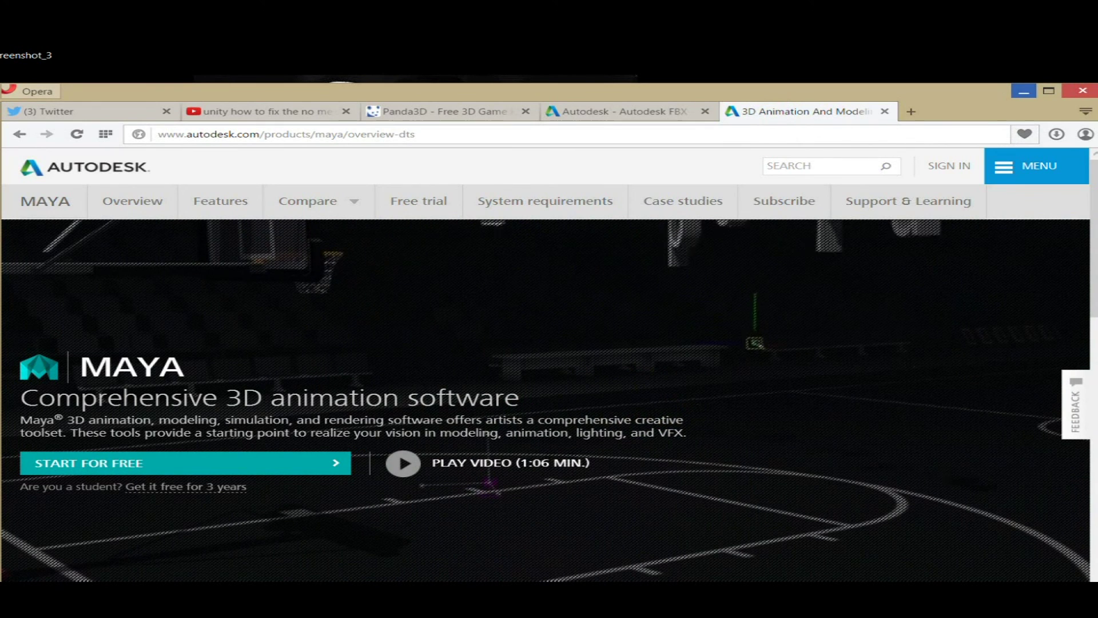
click(1024, 92)
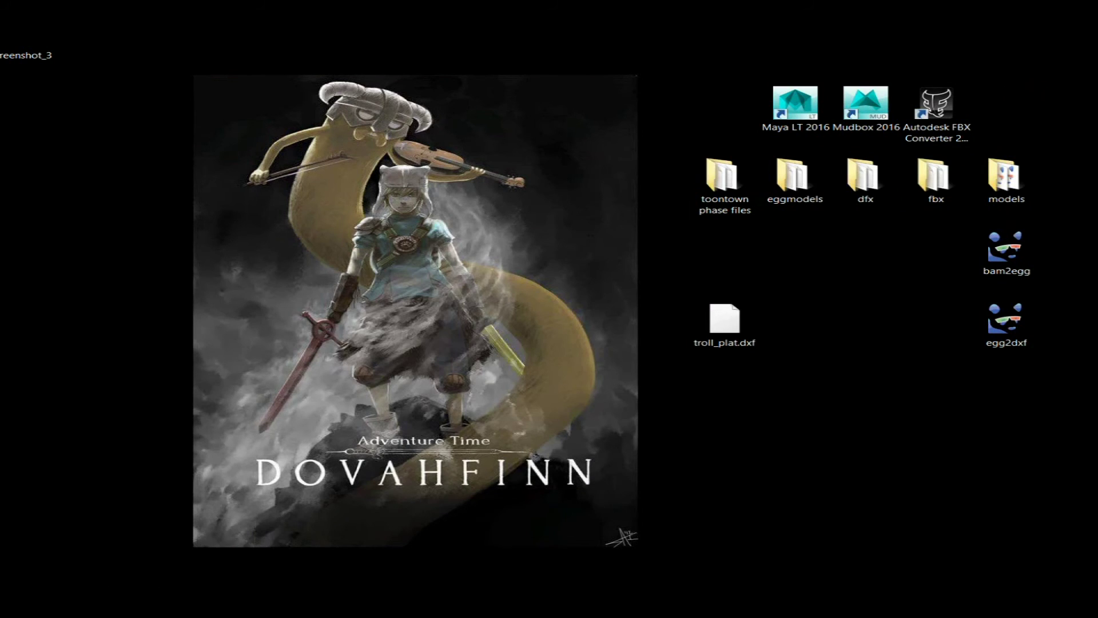
Step: Place troll_plat.dxf below the eggmodels folder and launch Autodesk FBX Converter from the desktop
drag(724, 320, 795, 247)
click(915, 95)
double_click(916, 94)
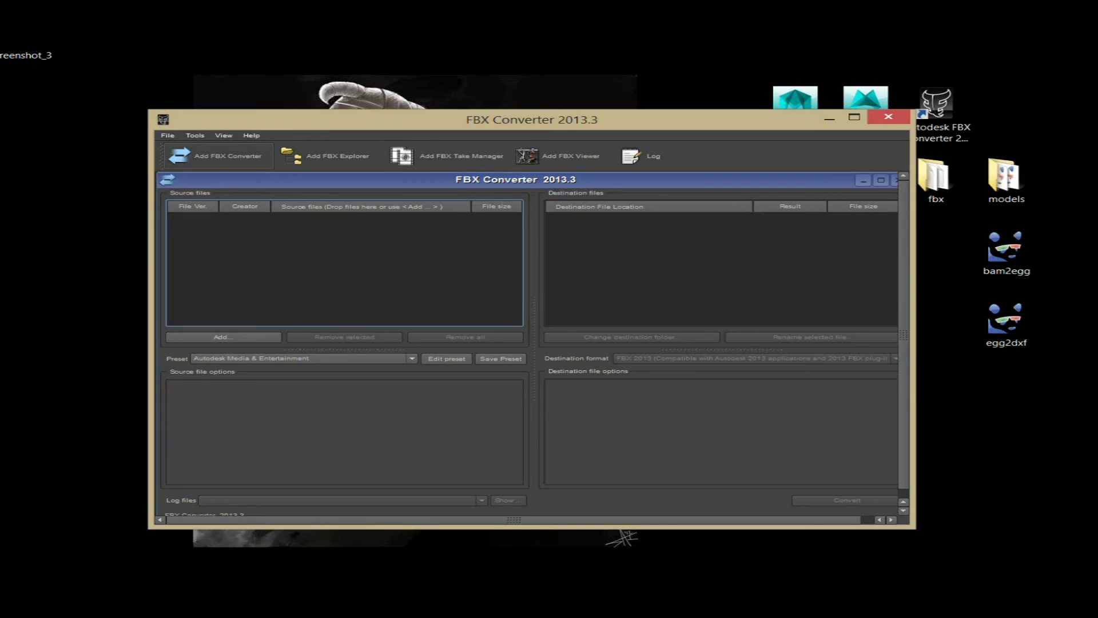
double_click(253, 157)
click(527, 338)
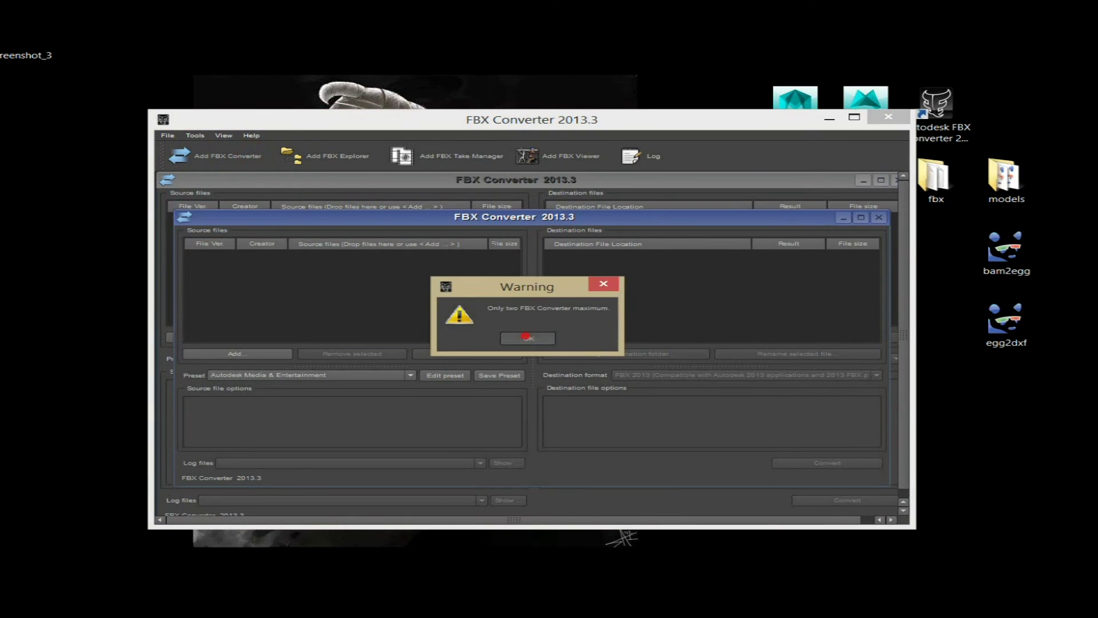
click(879, 217)
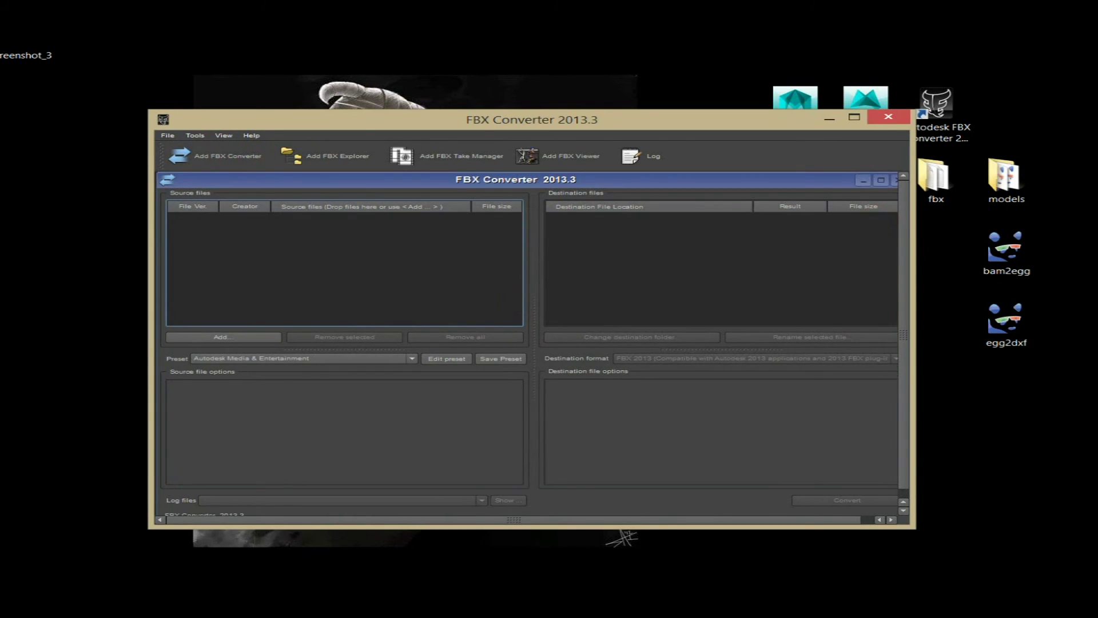
Step: Add troll_plat.dxf from the desktop as the source file and convert it to troll_plat.fbx in FBX 2013 format
mouse_move(632, 183)
mouse_down()
mouse_move(633, 244)
mouse_move(642, 175)
mouse_move(620, 182)
mouse_up()
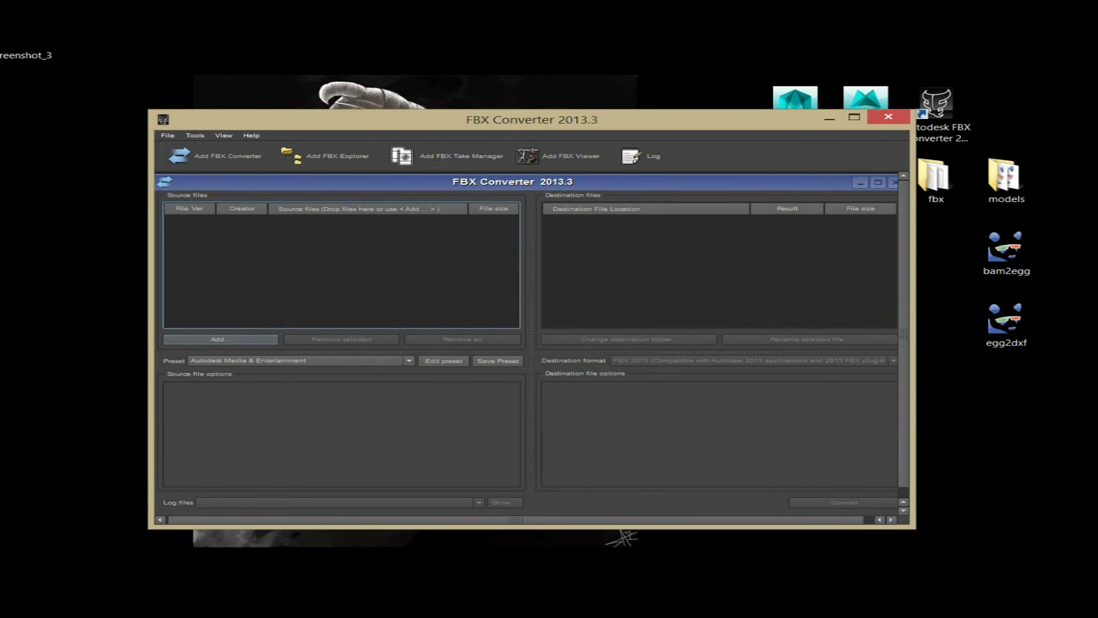
click(228, 338)
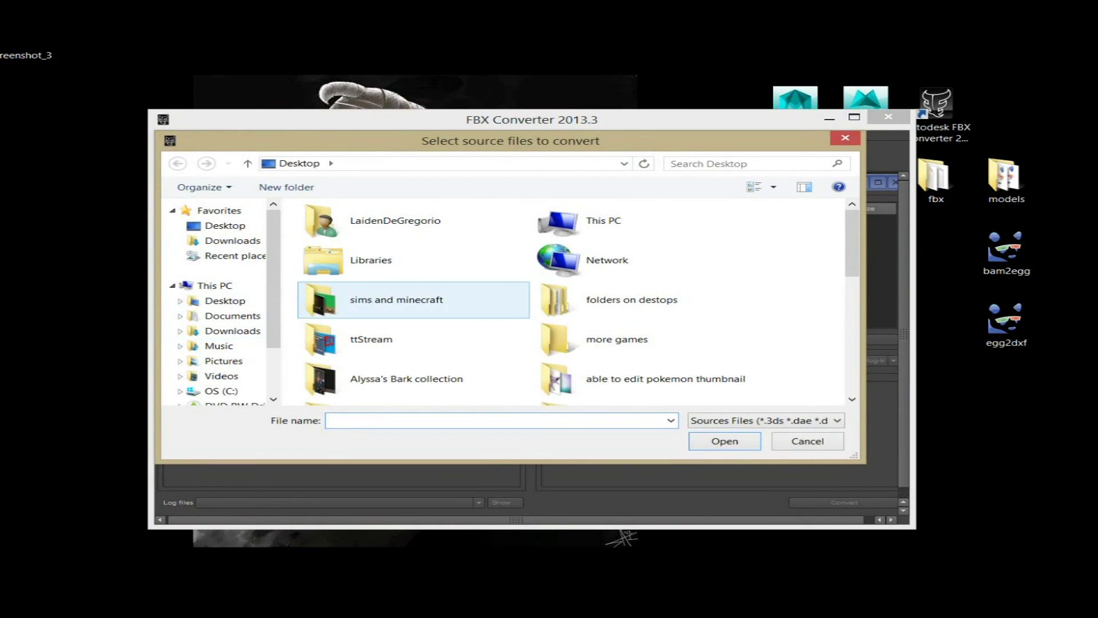
scroll(572, 302, down, 5)
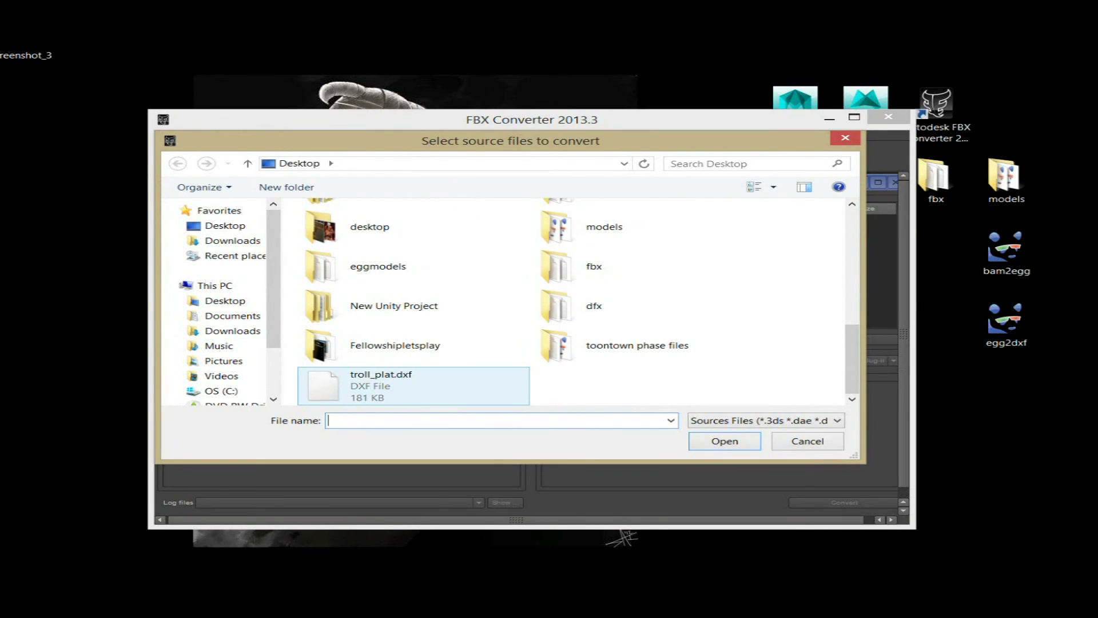
double_click(360, 381)
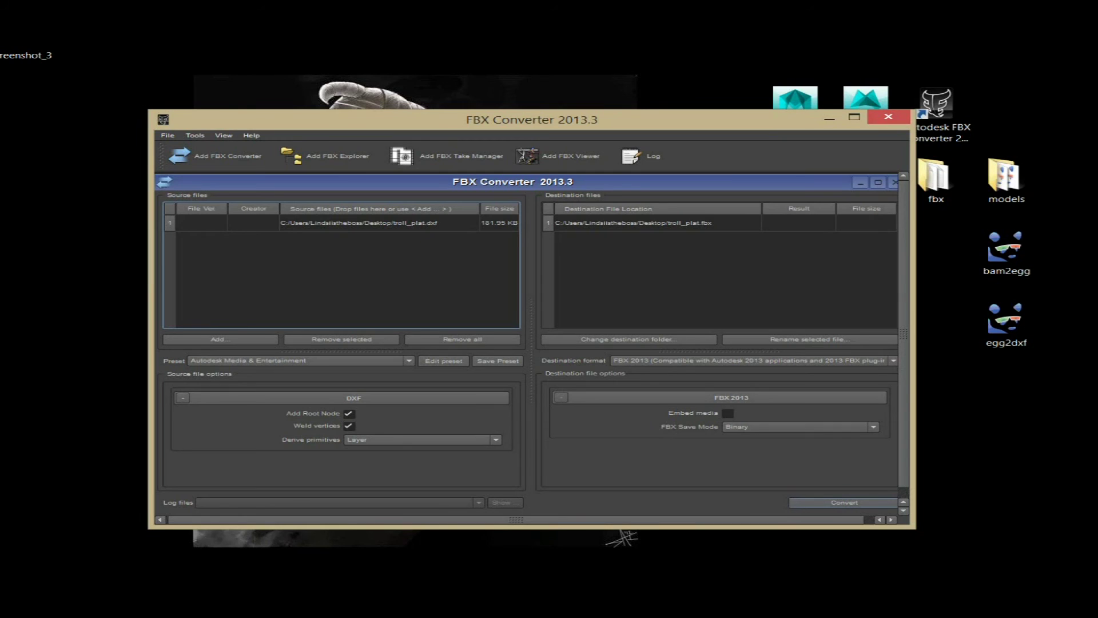
click(844, 502)
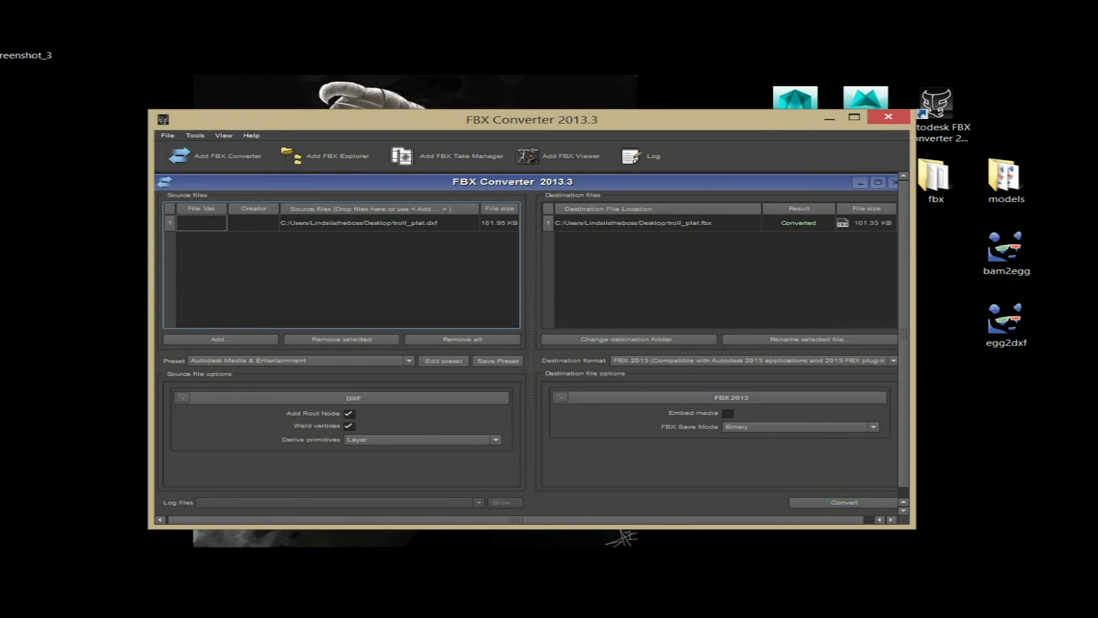
Step: Minimise the converter, place troll_plat.fbx below troll_plat.dxf on the desktop, and delete troll_plat.dxf
click(830, 117)
drag(3, 518, 791, 341)
click(827, 479)
click(795, 252)
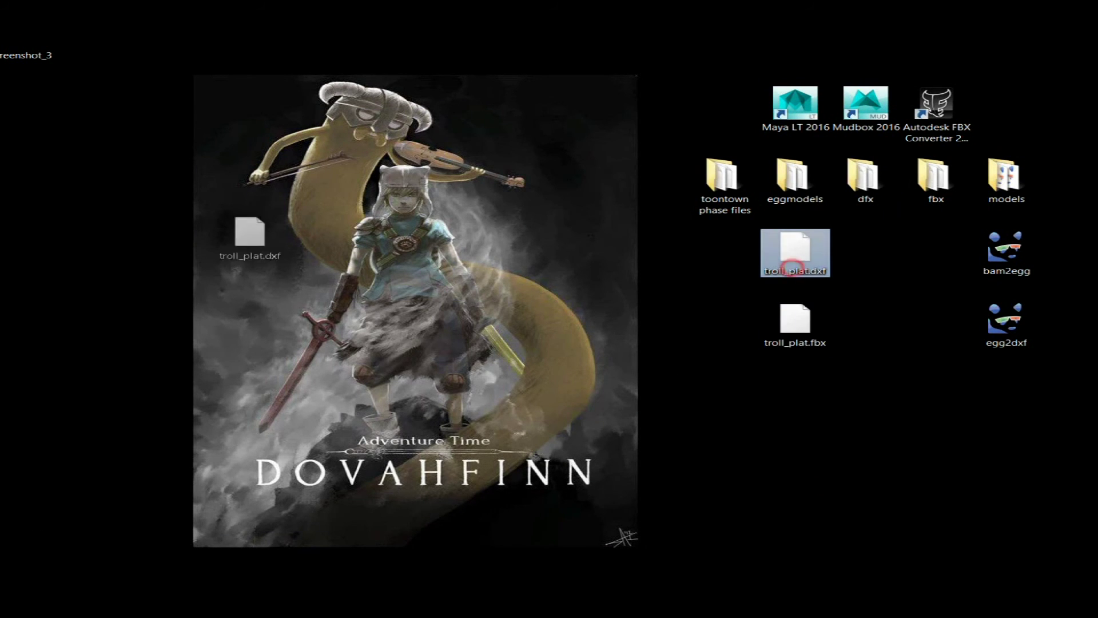
key(Delete)
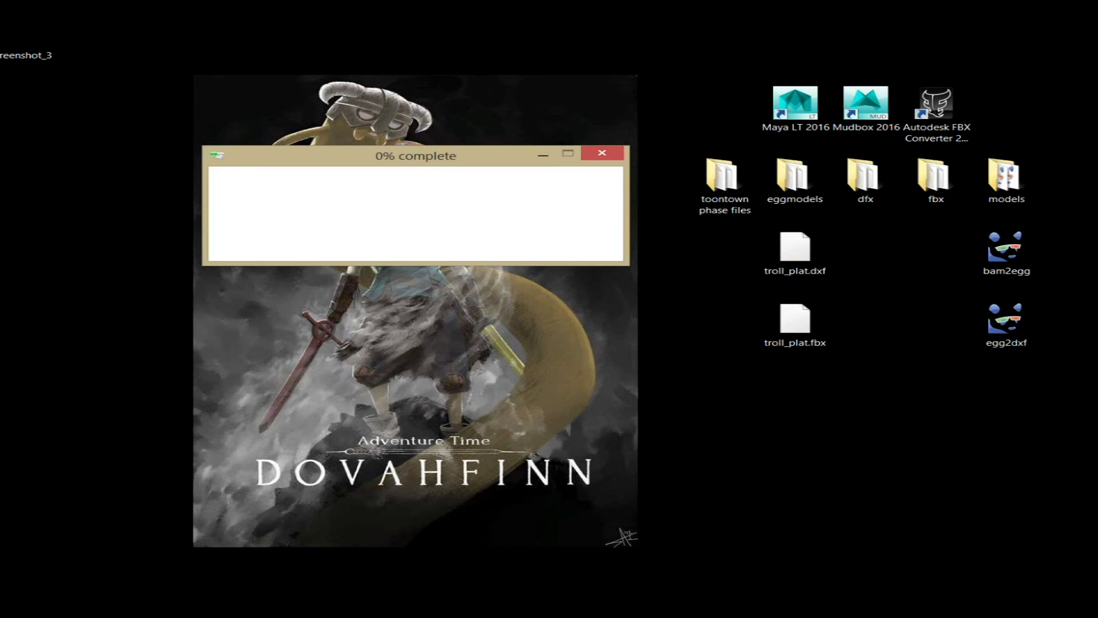
Step: Move troll_plat.fbx beside egg2dxf, and start Maya LT 2016, dismissing its What's New Highlight Settings dialog
drag(794, 319, 936, 323)
click(836, 360)
click(932, 436)
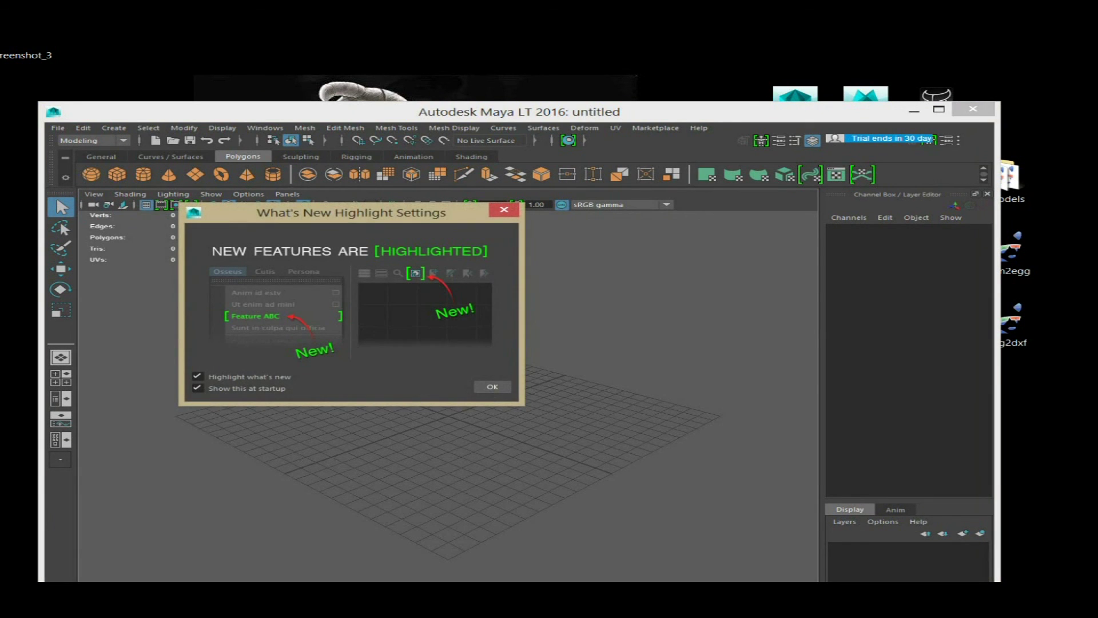
click(502, 209)
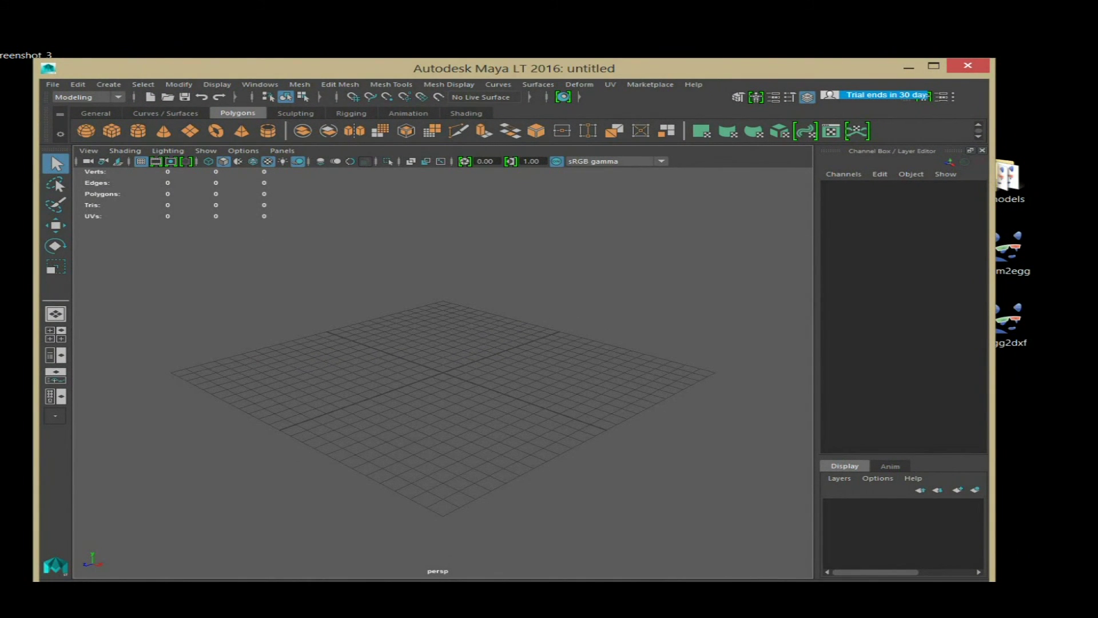
click(1058, 151)
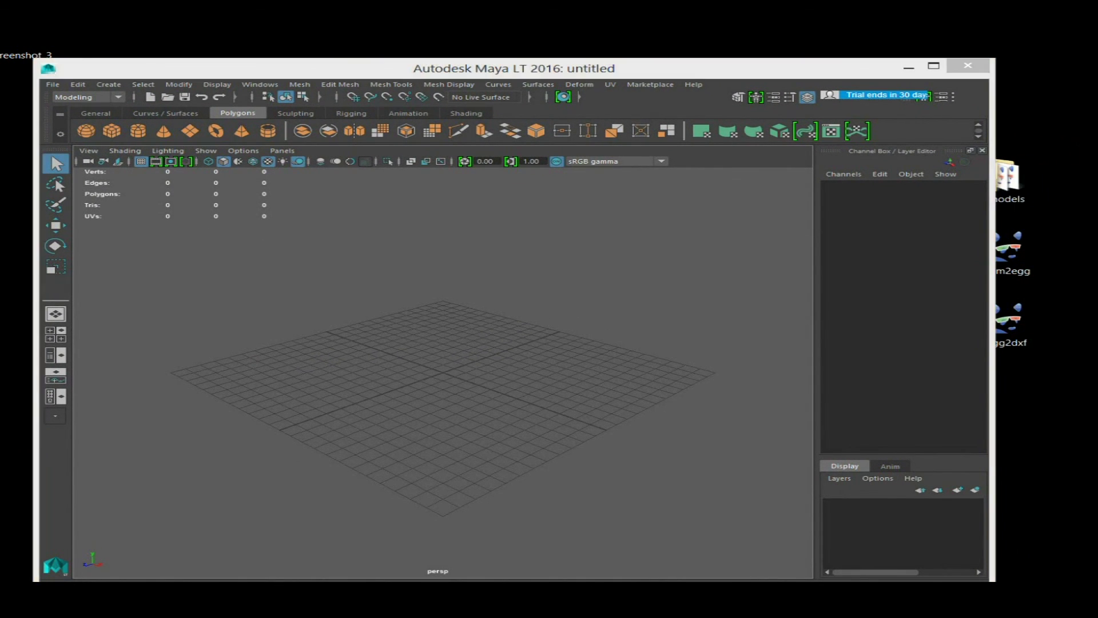
click(649, 268)
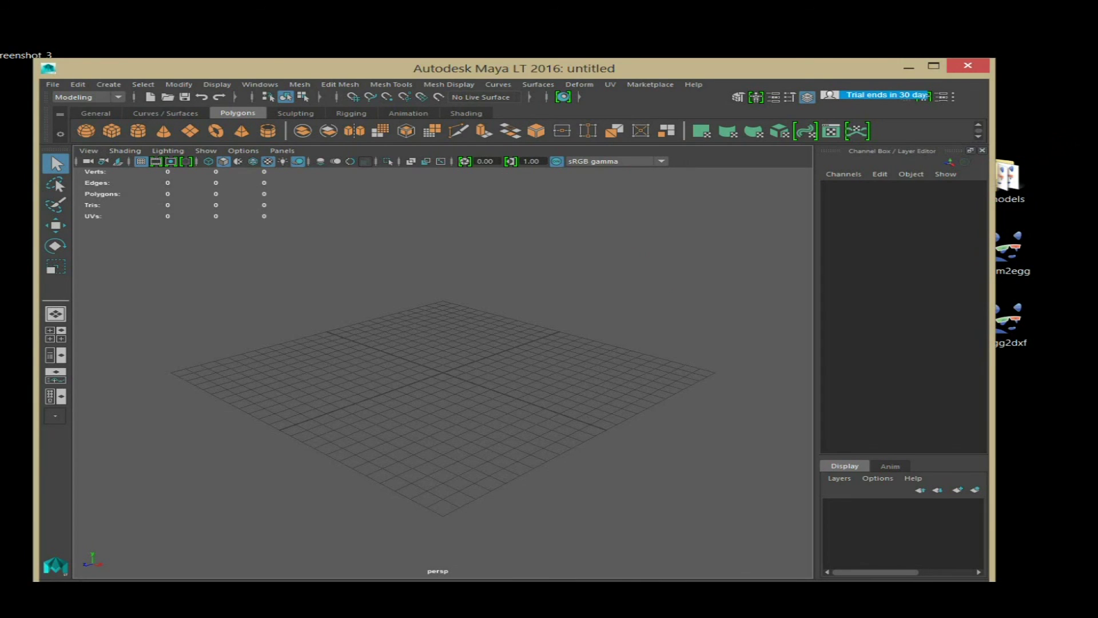
Step: Import troll_plat.fbx from the Desktop folder into the untitled Maya scene
click(53, 84)
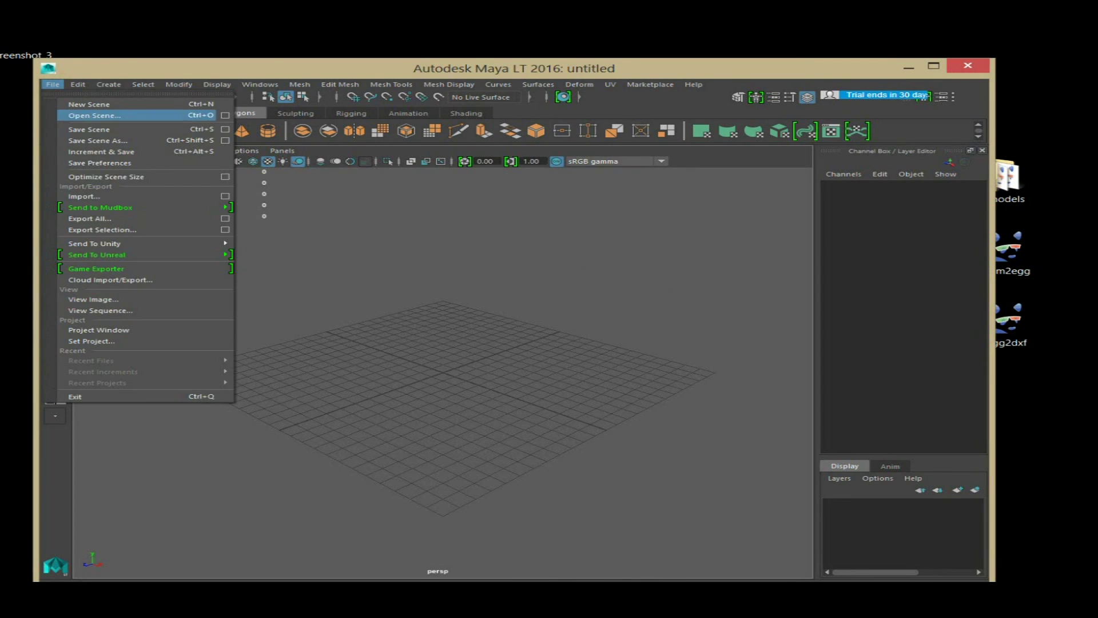
mouse_move(78, 85)
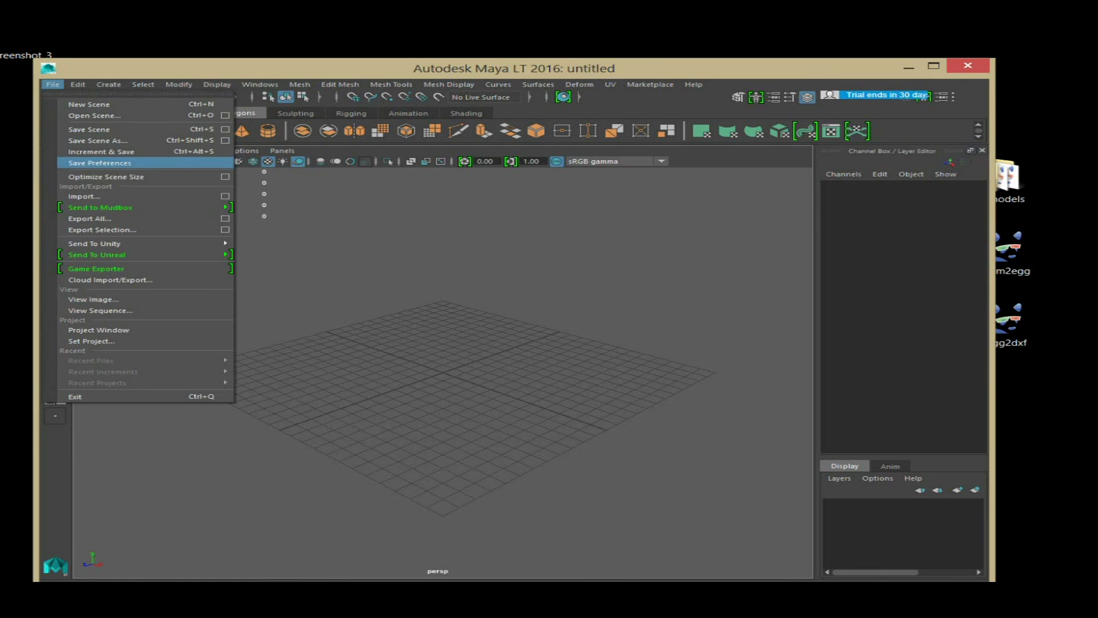
click(85, 191)
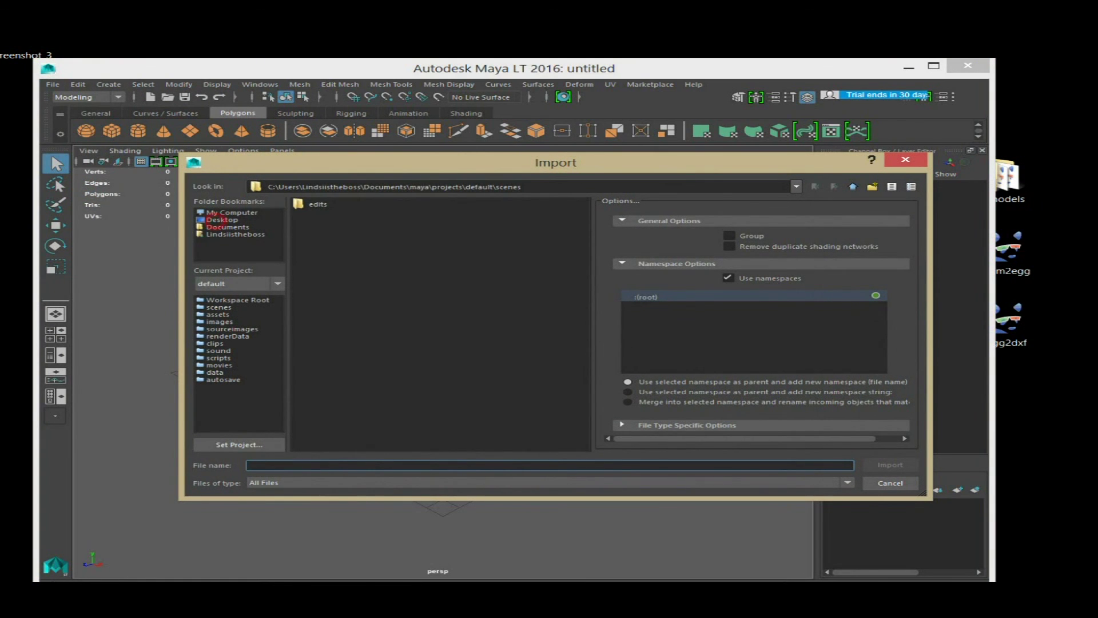
click(222, 219)
double_click(475, 315)
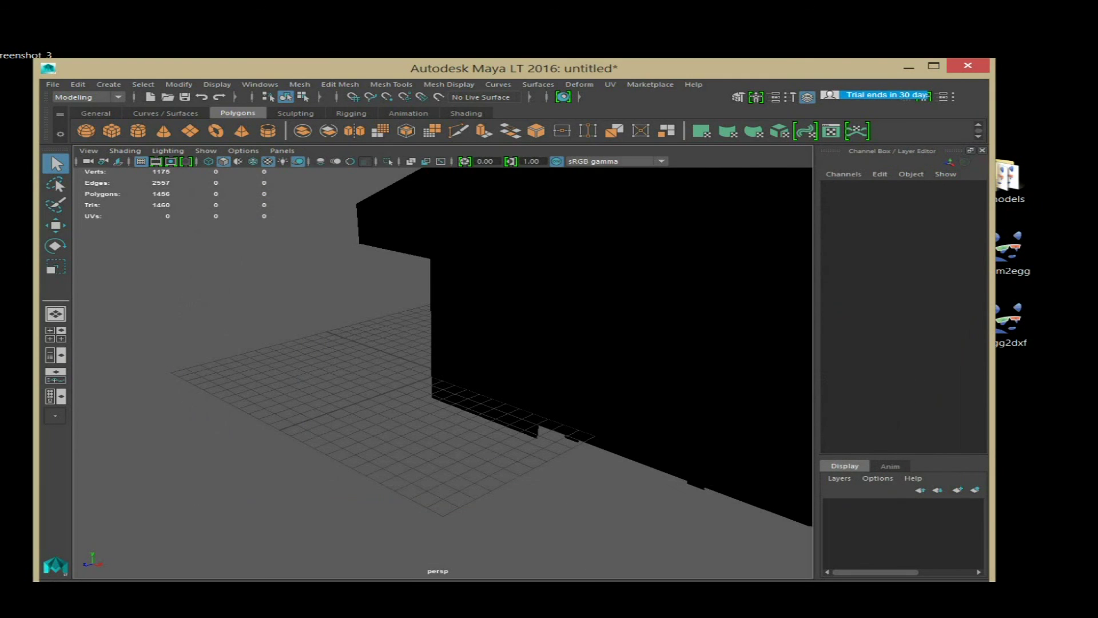
Step: Select the imported trolley station model to examine its wireframe, and clear the selection
scroll(459, 397, down, 4)
scroll(459, 397, up, 1)
middle_drag(460, 398, 381, 413)
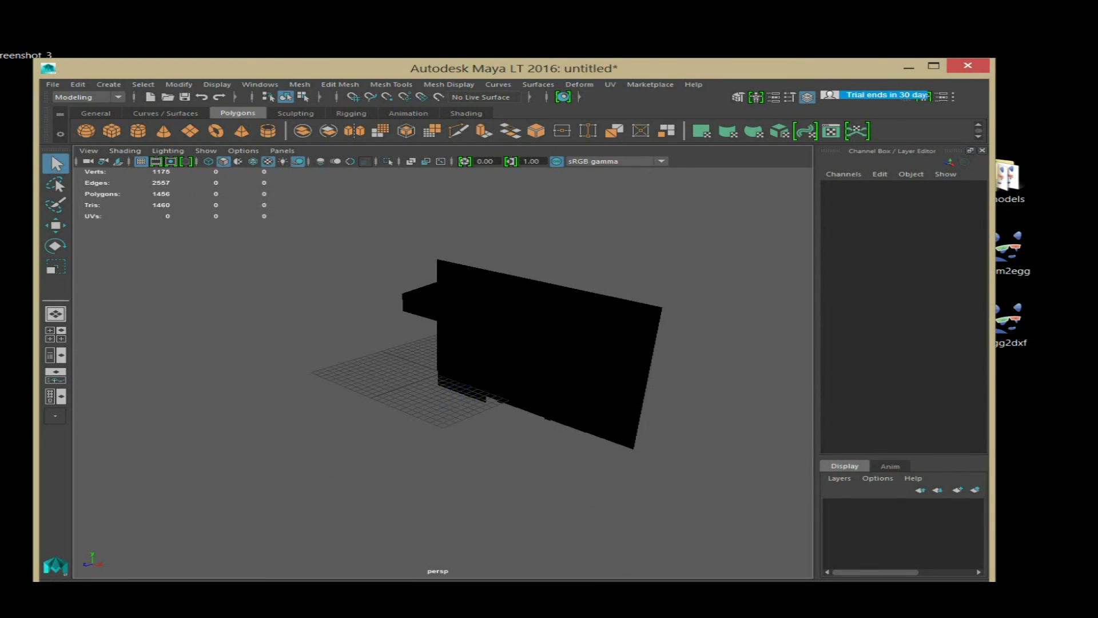
right_drag(381, 413, 379, 414)
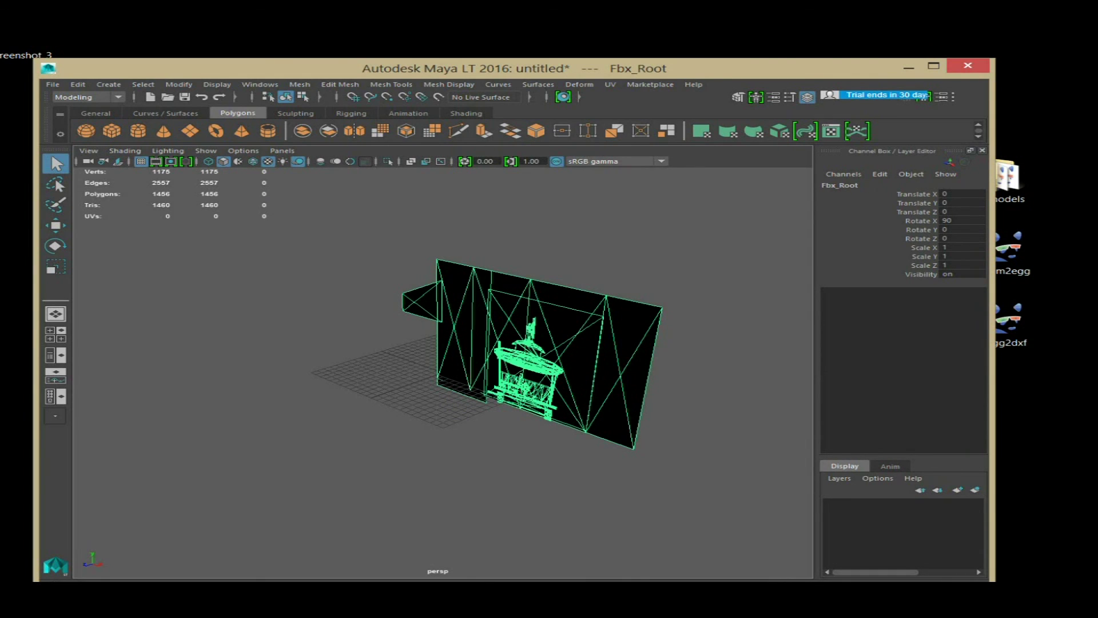
click(615, 476)
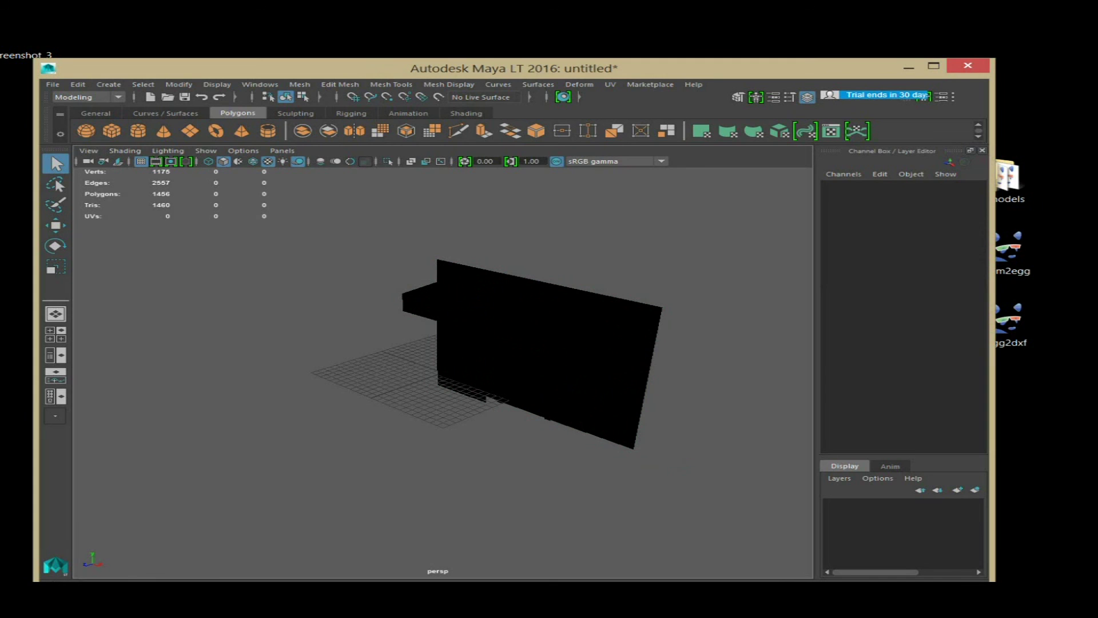
scroll(596, 479, up, 3)
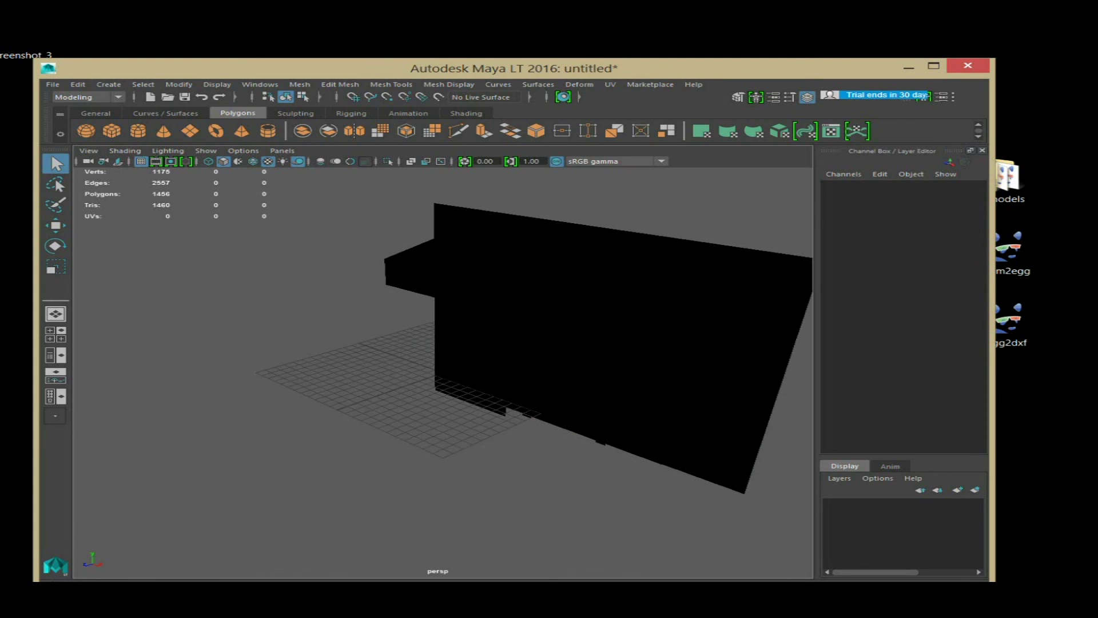
scroll(596, 479, down, 3)
Step: Examine the black-shaded trolley station model from several sides, and select the whole model to show its wireframe
alt+drag(514, 498, 600, 487)
right_drag(630, 441, 465, 216)
right_drag(407, 336, 734, 255)
alt+right_drag(597, 348, 400, 371)
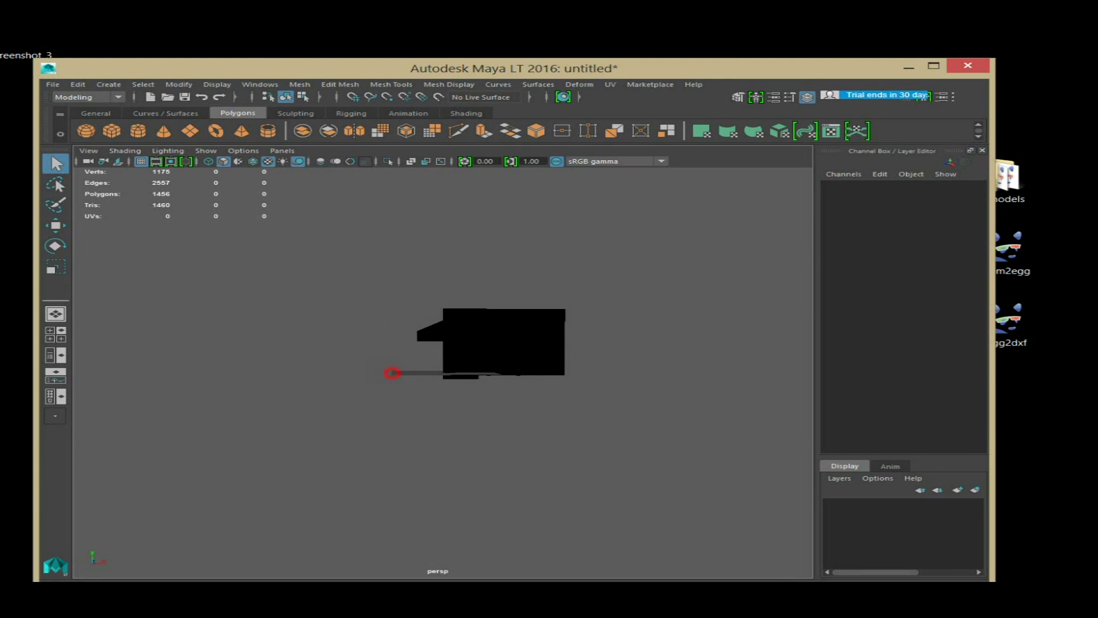
alt+drag(393, 372, 584, 429)
alt+drag(341, 398, 446, 385)
right_drag(538, 333, 543, 365)
scroll(446, 364, up, 5)
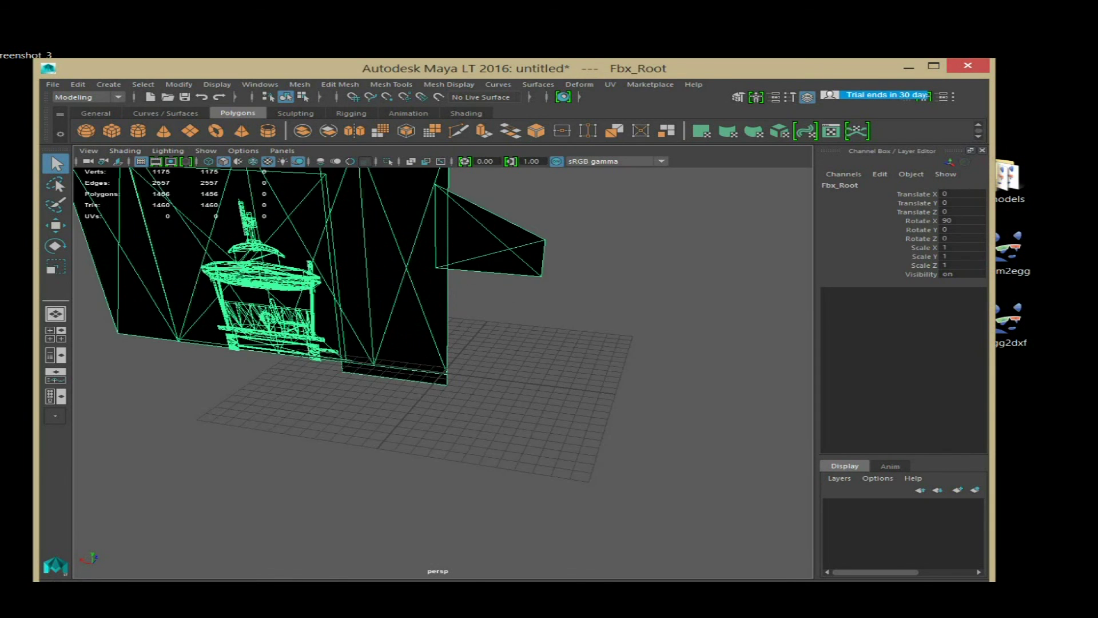
Step: Examine the selected model's trolley and wall wireframe up close and from a distance
scroll(446, 363, down, 2)
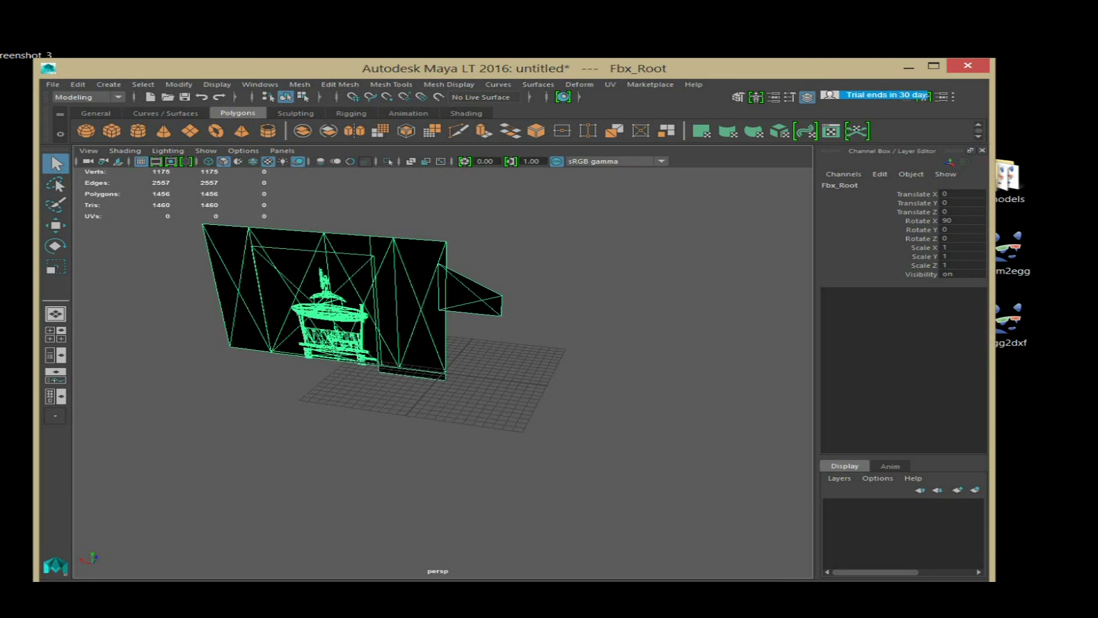
scroll(326, 280, up, 3)
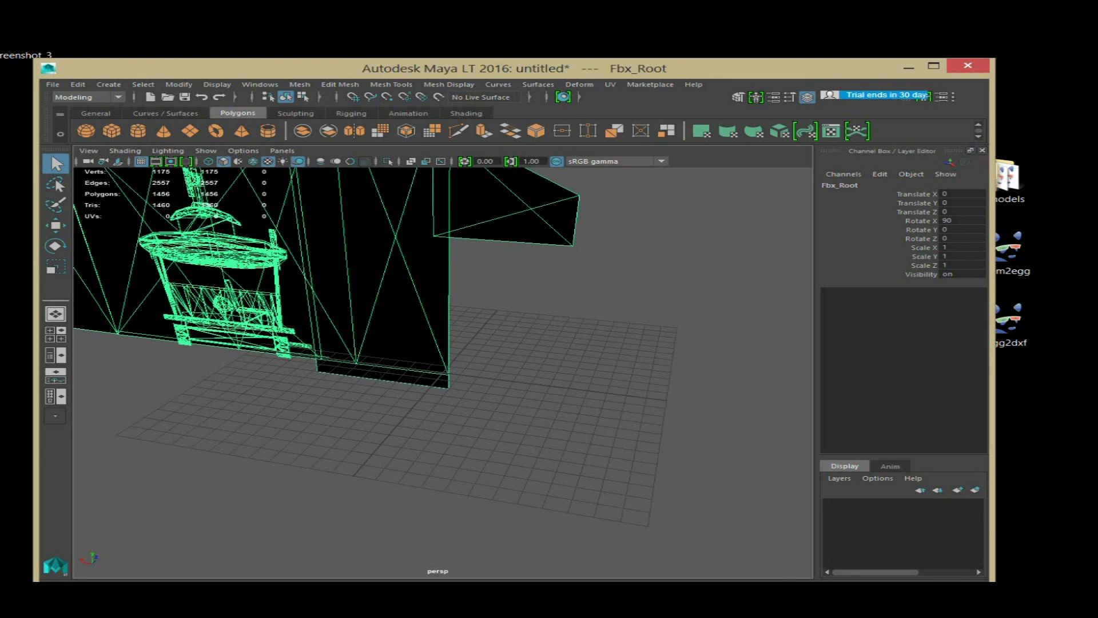
scroll(444, 372, down, 5)
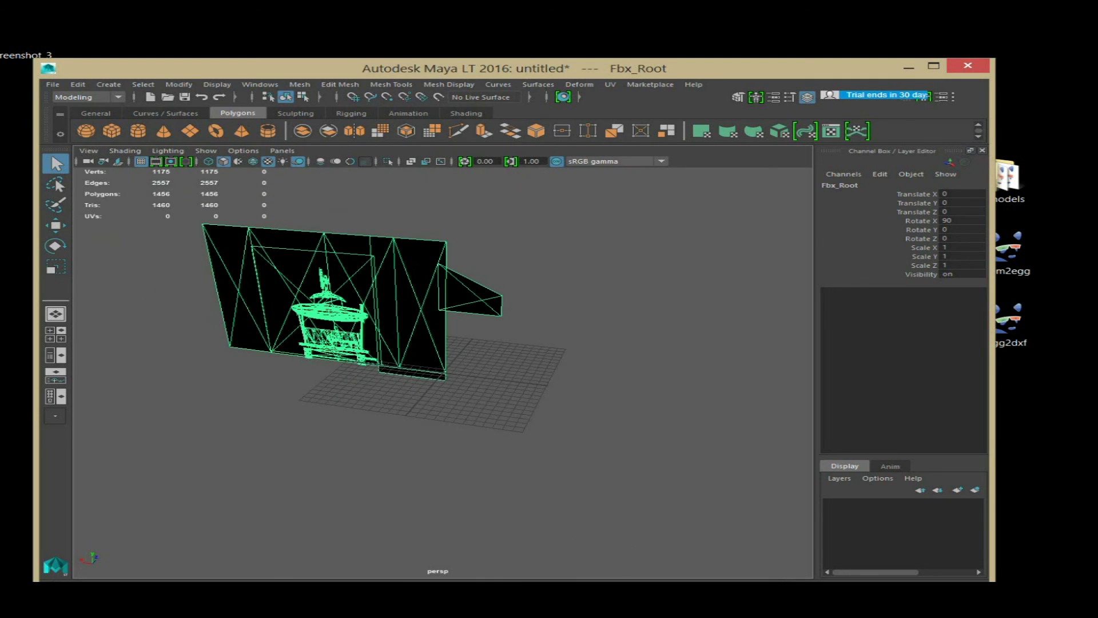
scroll(443, 372, down, 1)
scroll(444, 371, up, 5)
scroll(443, 372, down, 6)
right_click(537, 300)
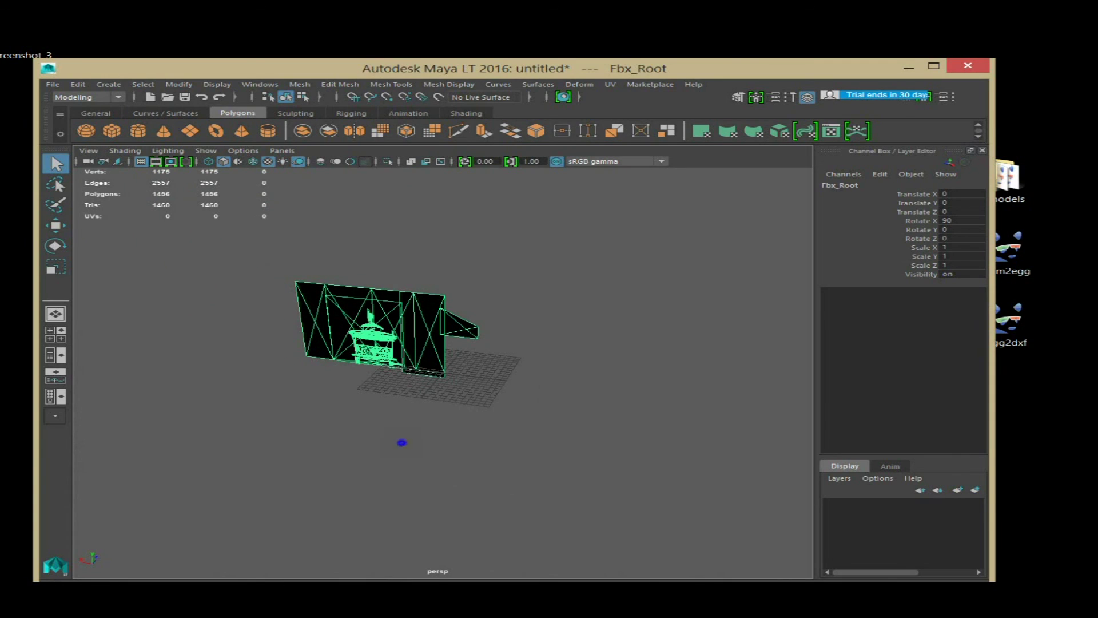
Step: Deselect the trolley station model, reselect all of it, and inspect its wireframe against the grid
drag(269, 441, 485, 456)
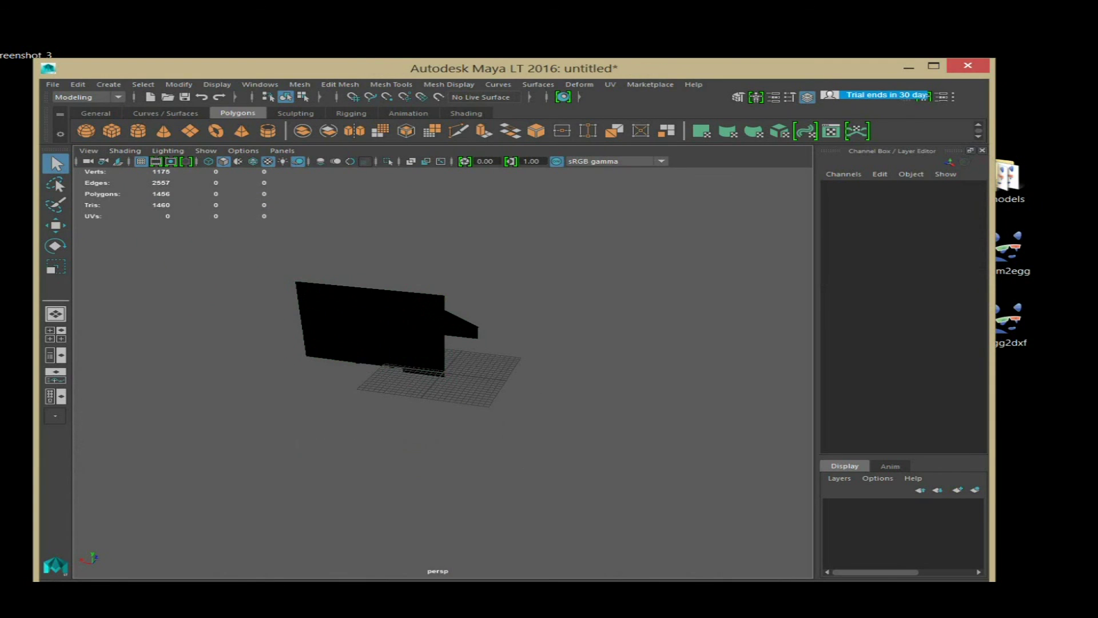
drag(466, 269, 235, 385)
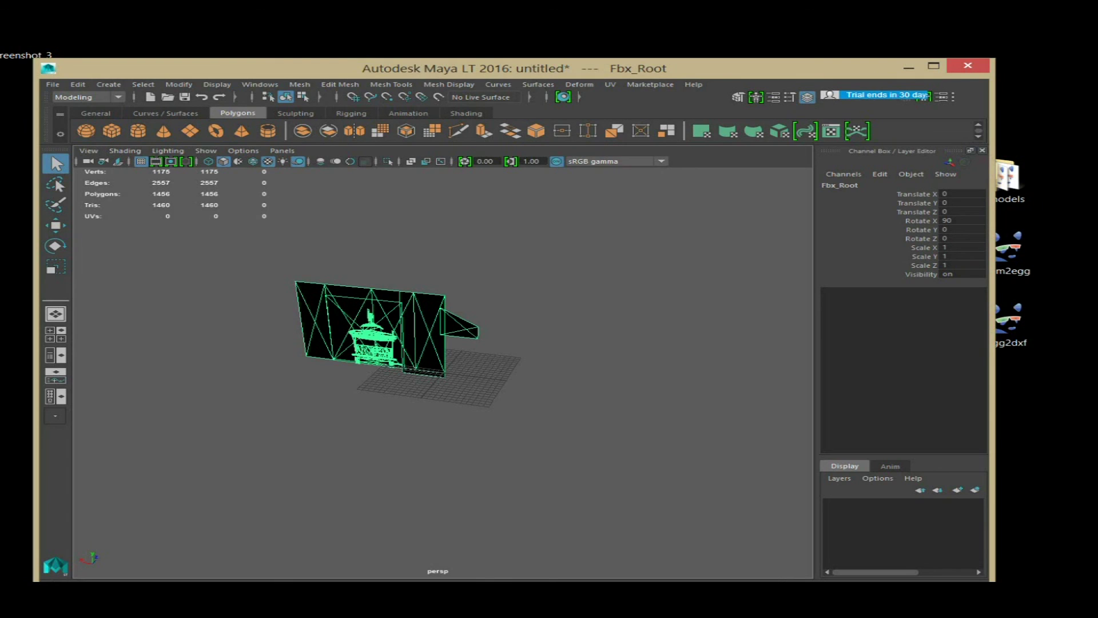
scroll(443, 373, up, 10)
scroll(424, 354, down, 8)
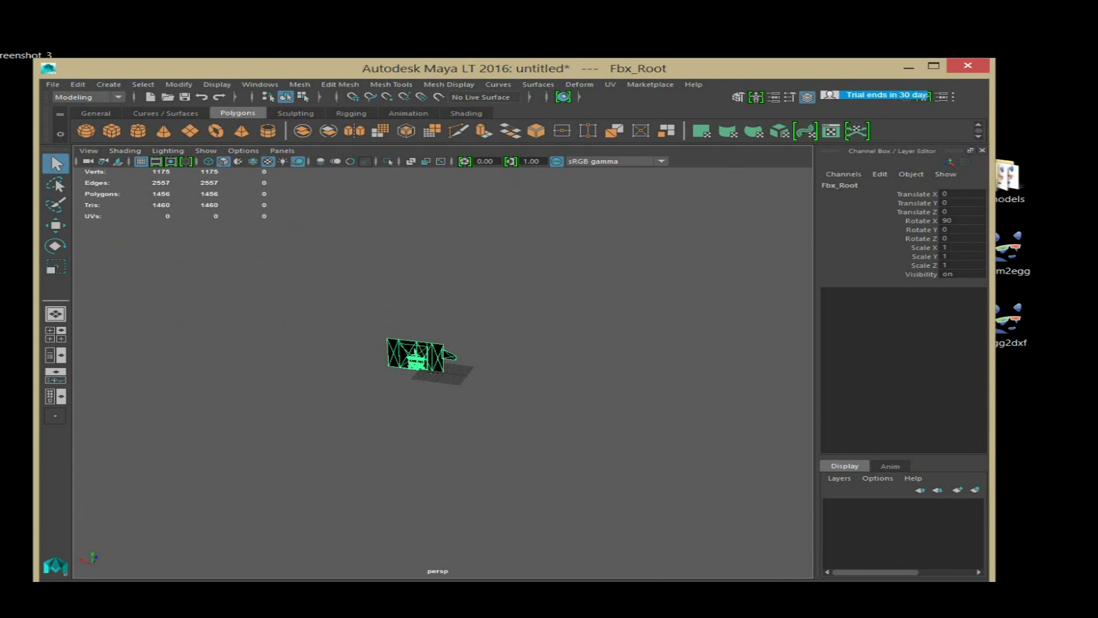
scroll(443, 372, up, 2)
scroll(443, 372, up, 4)
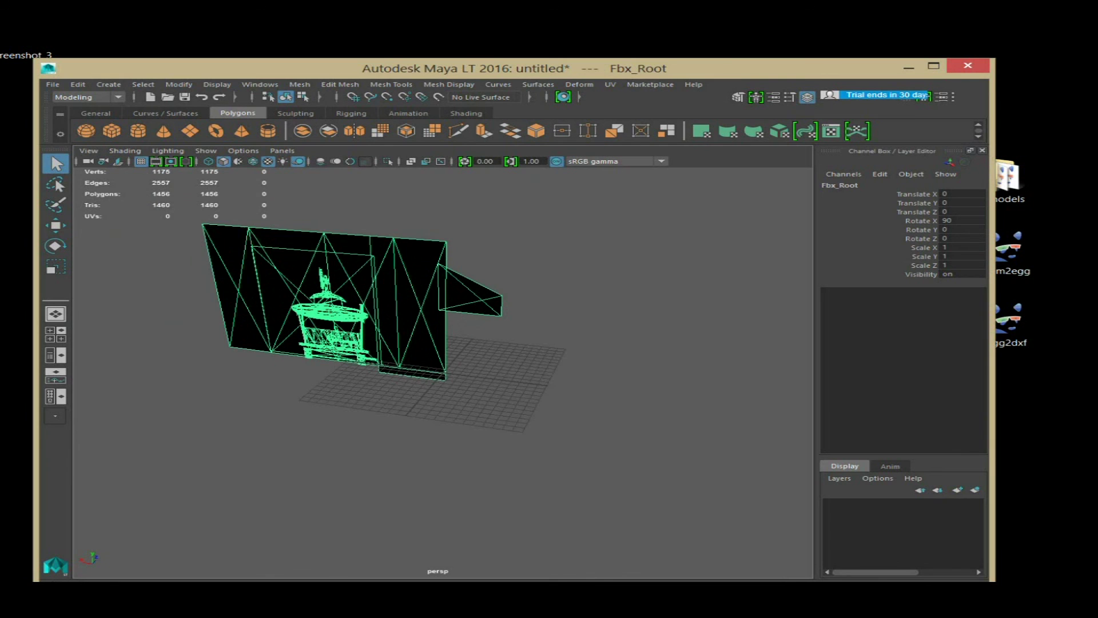